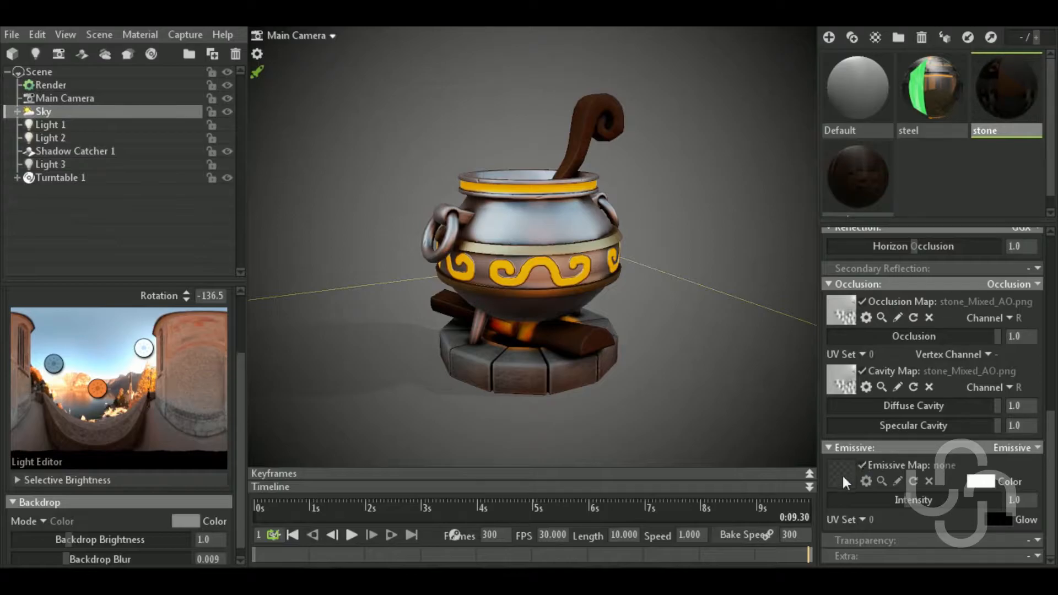
Load the stone_Emissive texture as the emissive map of the stone material.
{"action": "left_click", "coordinate": [846, 471]}
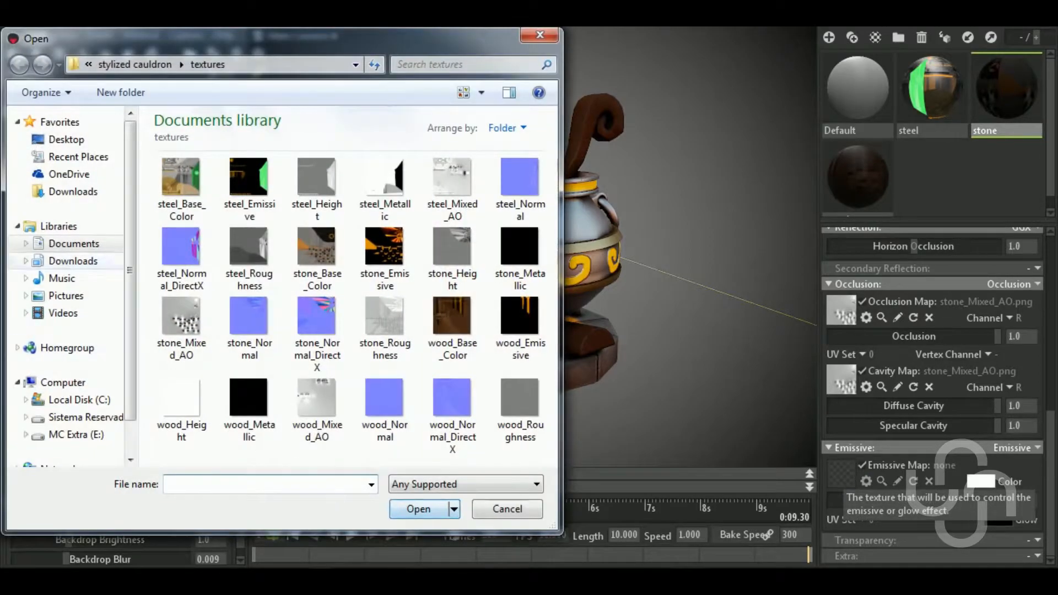
{"action": "left_click", "coordinate": [384, 249]}
{"action": "double_click", "coordinate": [382, 249]}
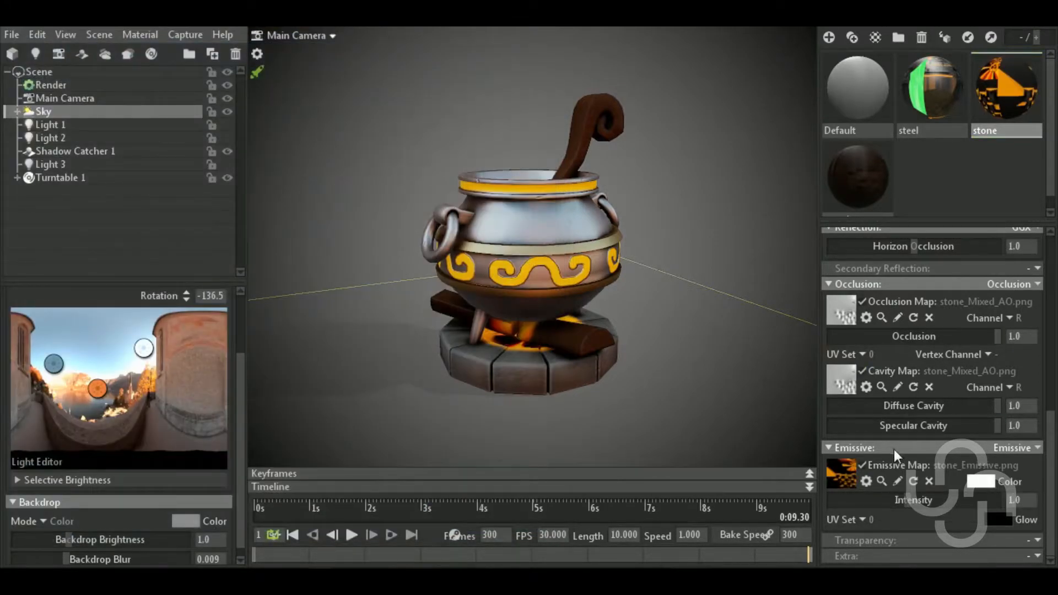
Assign the wood_Emissive texture as the emissive map of the wood material.
{"action": "left_click", "coordinate": [868, 182]}
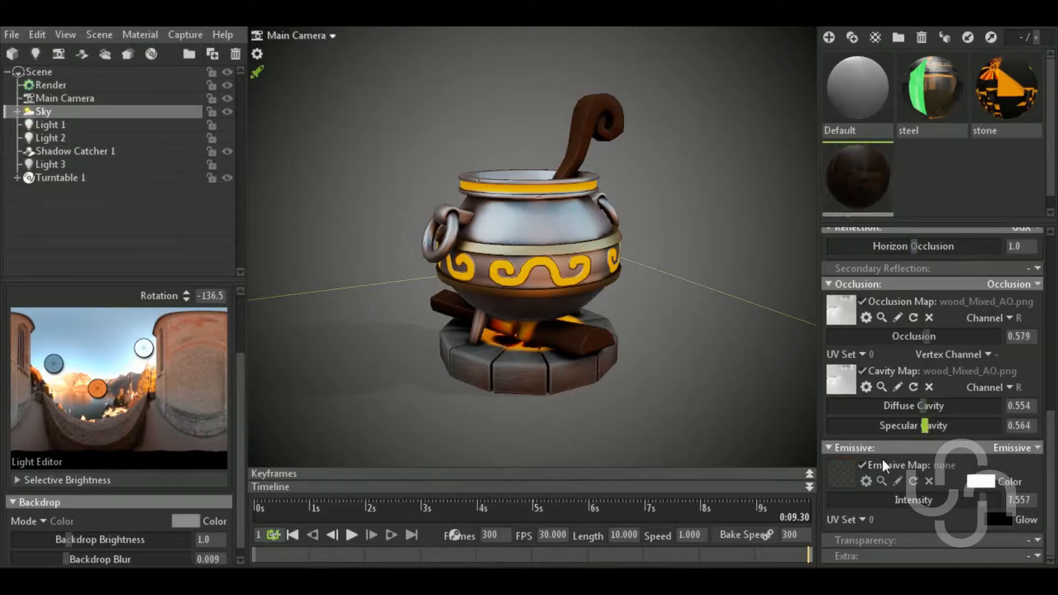
{"action": "left_click", "coordinate": [845, 479]}
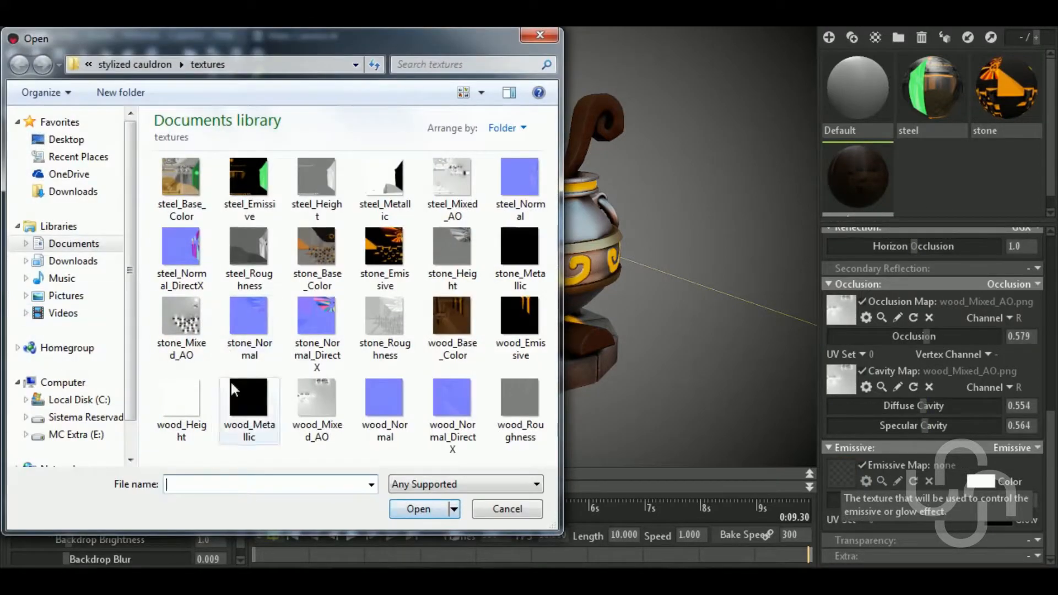
{"action": "double_click", "coordinate": [527, 327]}
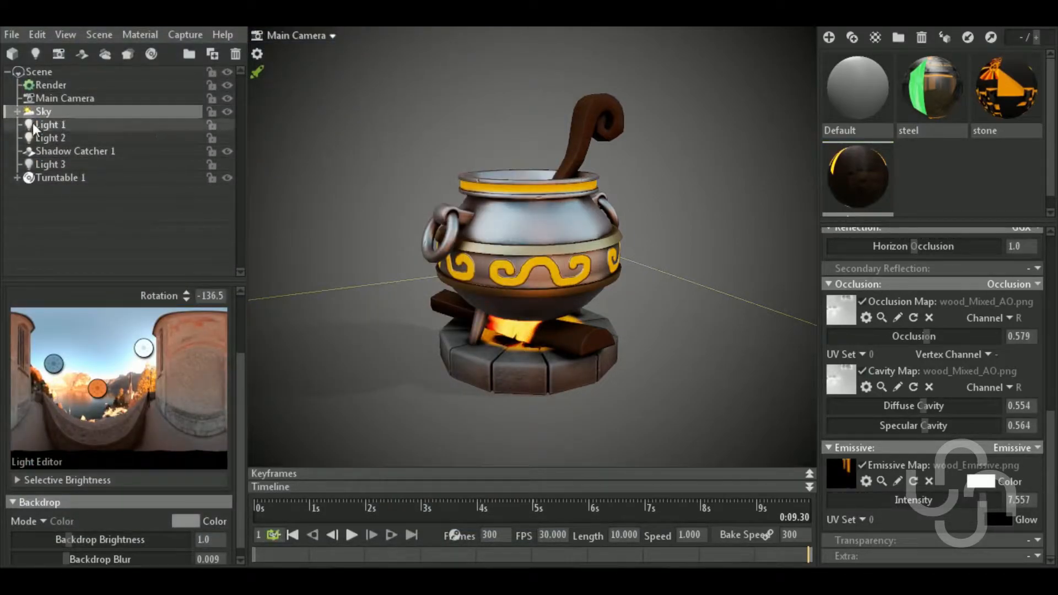
Hide the Sky lighting and make Light 1, Light 2 and Light 3 visible in the scene.
{"action": "left_click", "coordinate": [18, 113]}
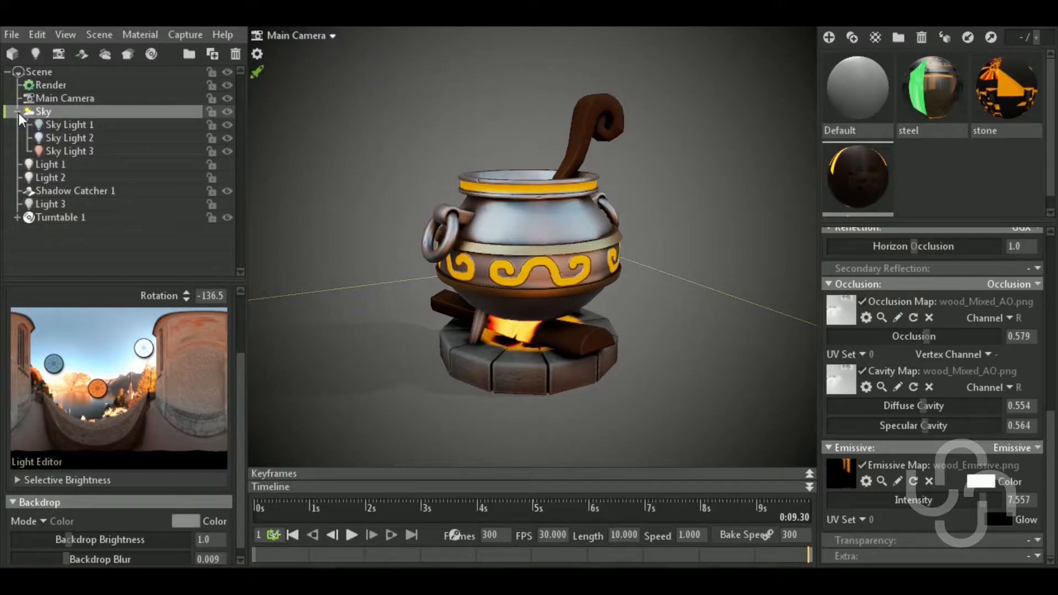
{"action": "left_click", "coordinate": [18, 112]}
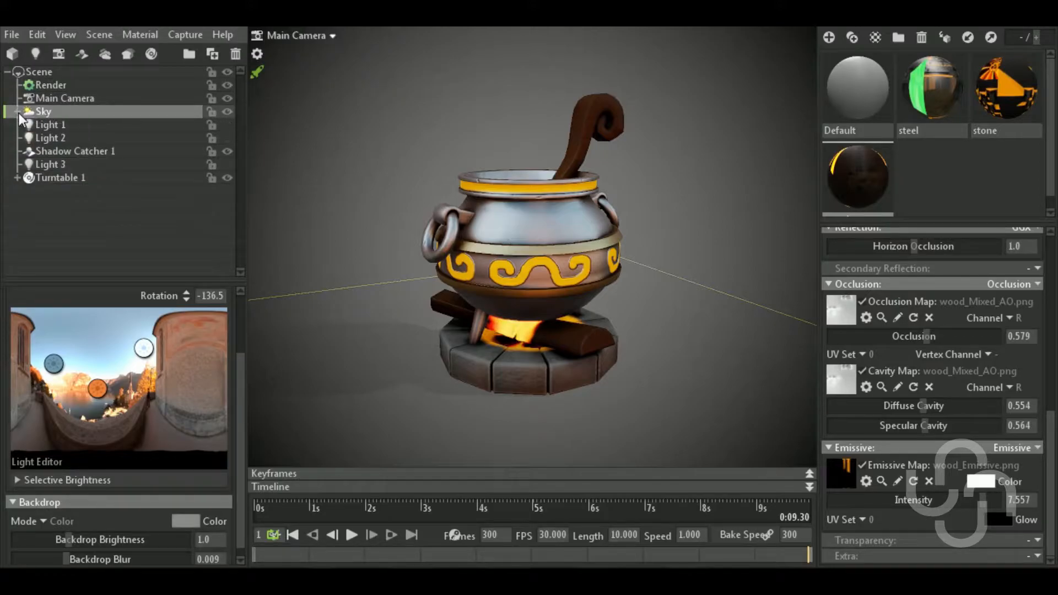
{"action": "left_click", "coordinate": [227, 112]}
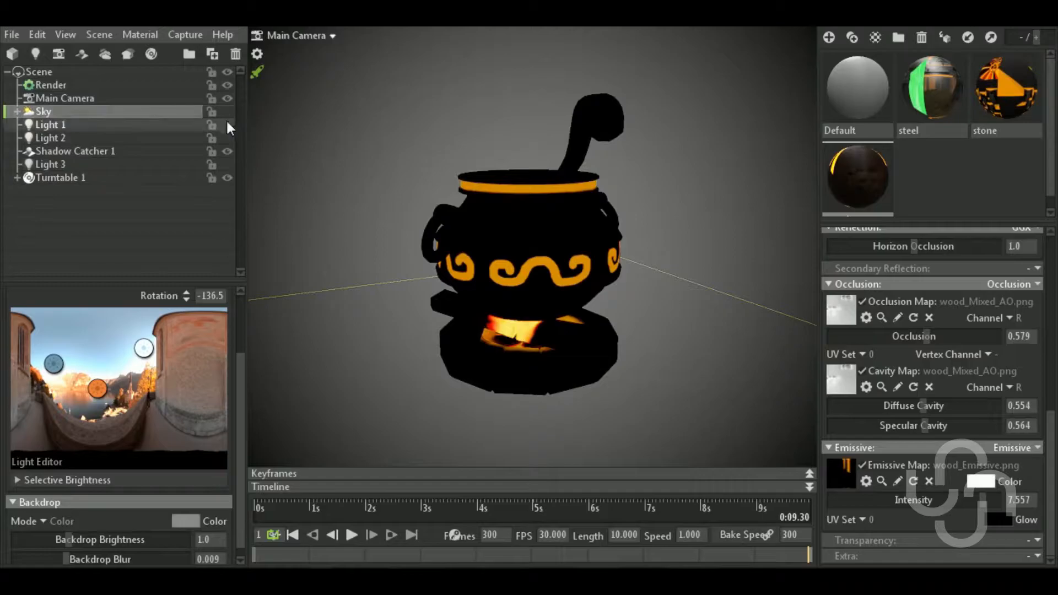
{"action": "left_click", "coordinate": [227, 125]}
{"action": "left_click", "coordinate": [228, 138]}
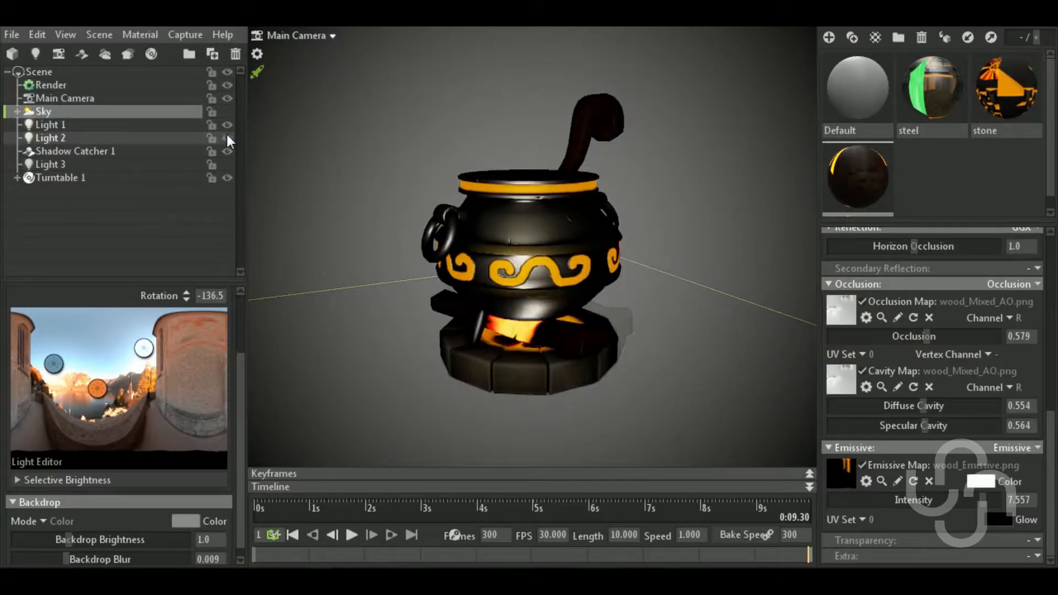
{"action": "left_click", "coordinate": [226, 164]}
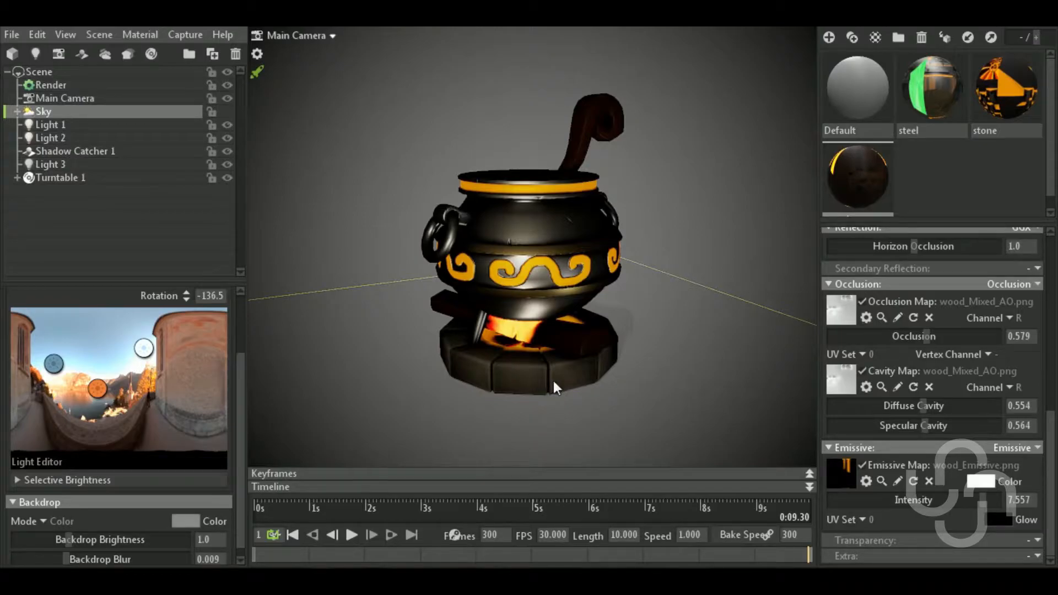
Darken the sky's backdrop color to the gray 4f4e4e.
{"action": "left_click", "coordinate": [186, 521]}
{"action": "left_click", "coordinate": [271, 477]}
{"action": "left_click_drag", "start_coordinate": [270, 478], "coordinate": [260, 491]}
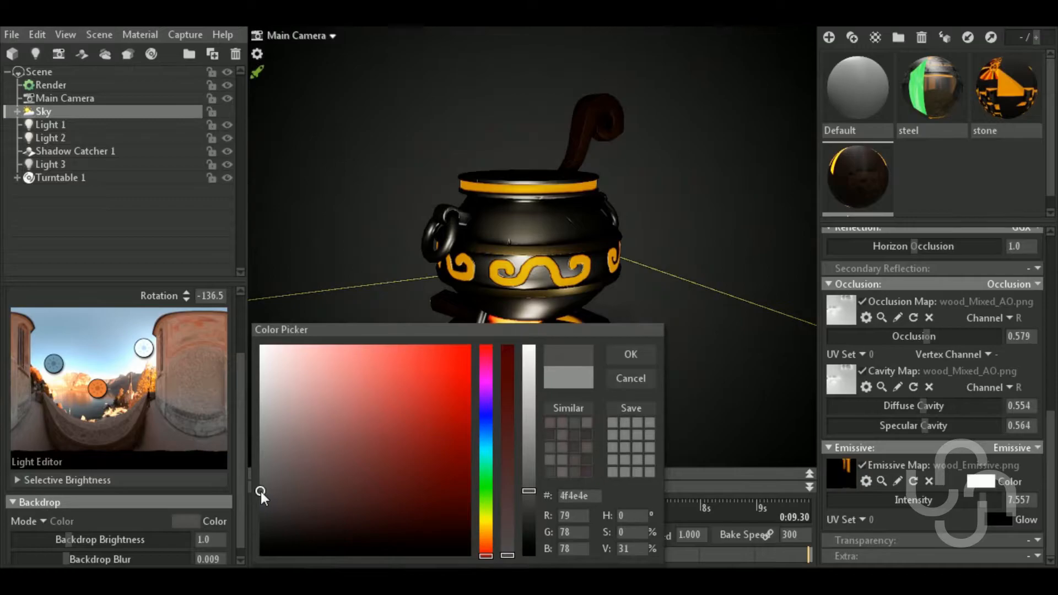
{"action": "left_click", "coordinate": [632, 355]}
{"action": "left_click_drag", "start_coordinate": [601, 409], "coordinate": [596, 439]}
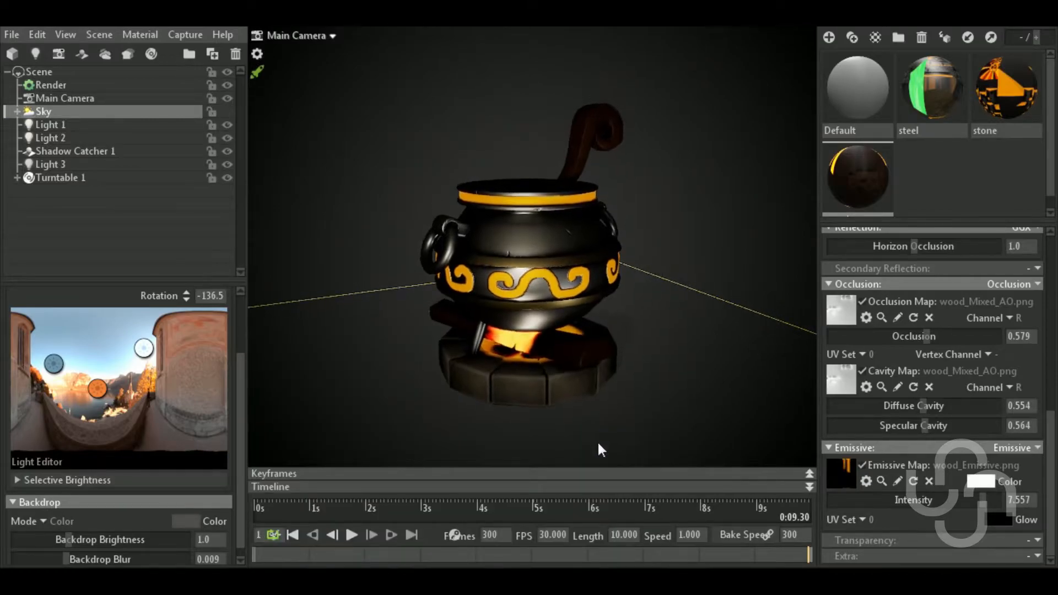
Open the Main Camera's post effect settings and raise the steel material's emissive intensity to about 2.665.
{"action": "left_click", "coordinate": [947, 101]}
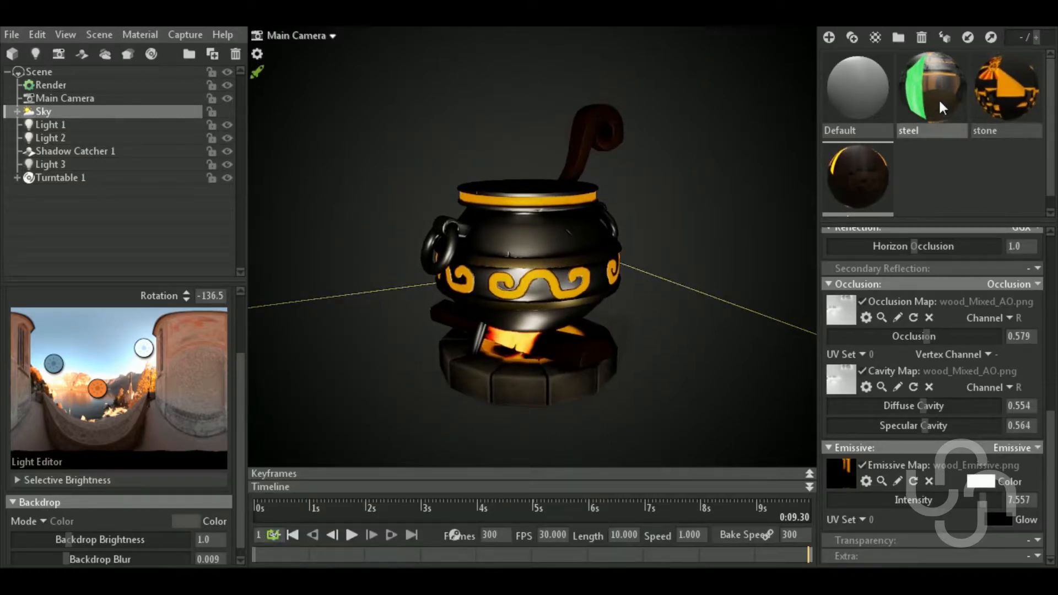
{"action": "left_click_drag", "start_coordinate": [117, 291], "coordinate": [113, 246]}
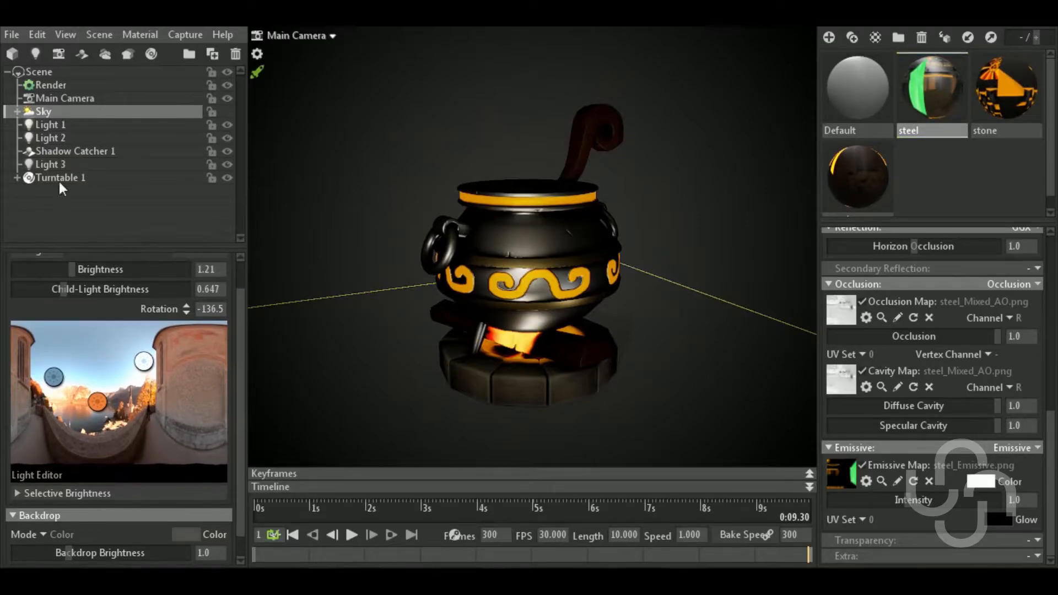
{"action": "left_click", "coordinate": [82, 97]}
{"action": "scroll", "coordinate": [118, 411], "scroll_direction": "down", "scroll_amount": 3}
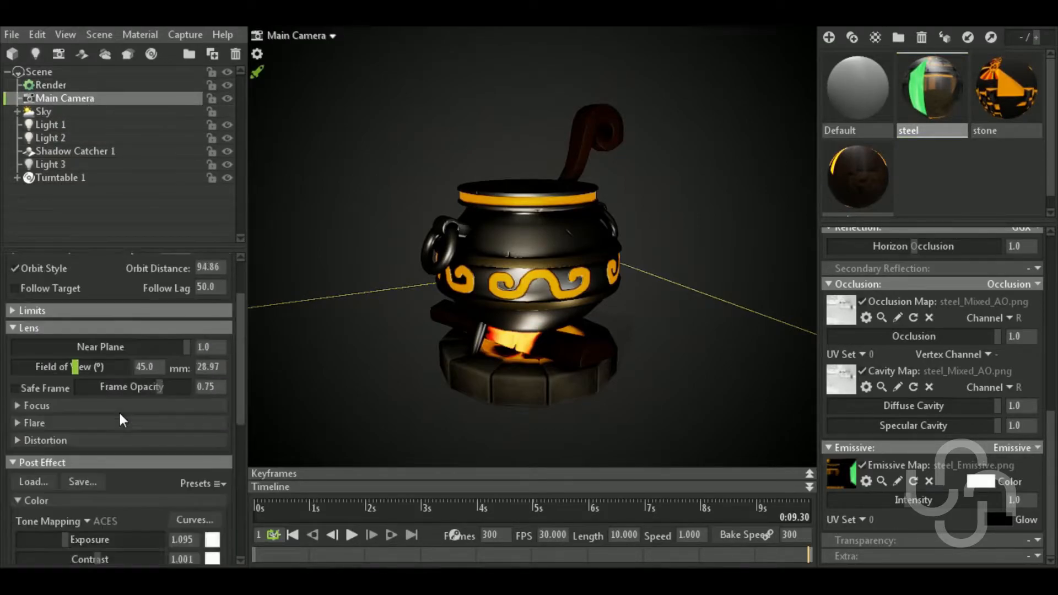
{"action": "scroll", "coordinate": [117, 411], "scroll_direction": "down", "scroll_amount": 2}
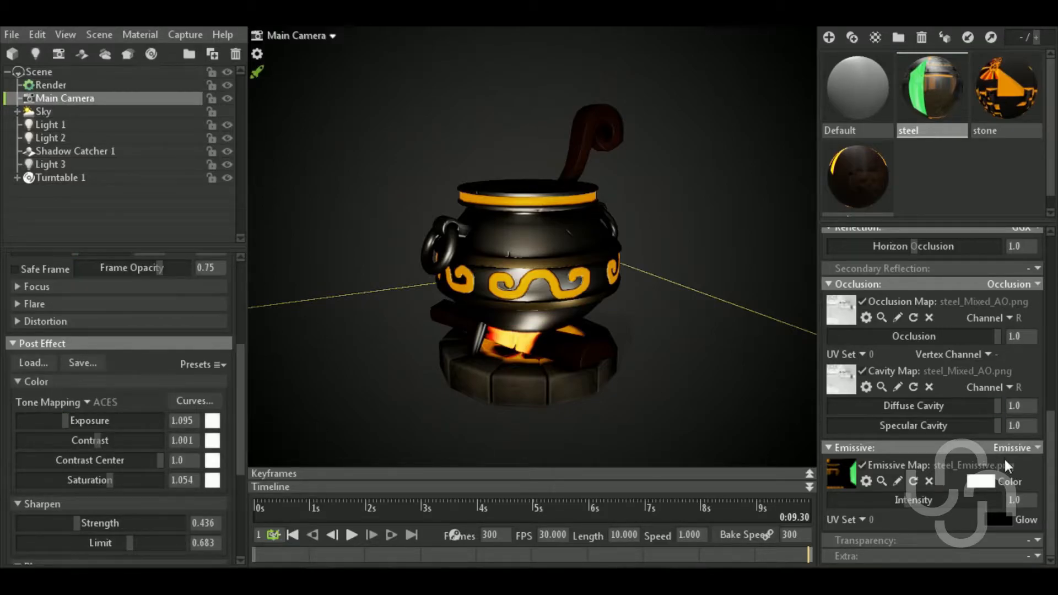
{"action": "left_click_drag", "start_coordinate": [908, 498], "coordinate": [947, 501]}
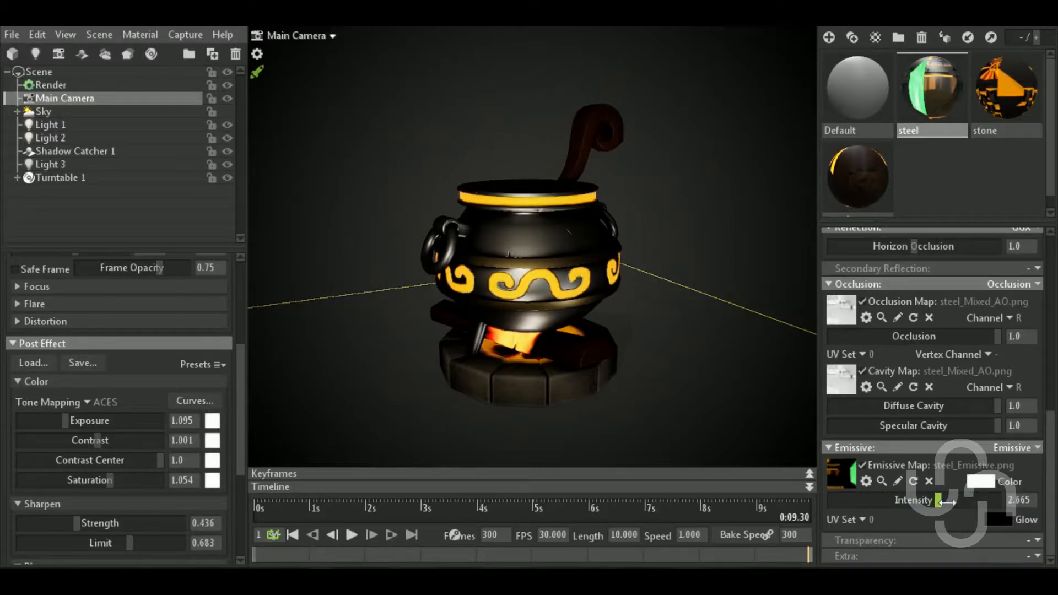
Tint the steel material's emissive color to the light orange ffbca2.
{"action": "left_click", "coordinate": [980, 485]}
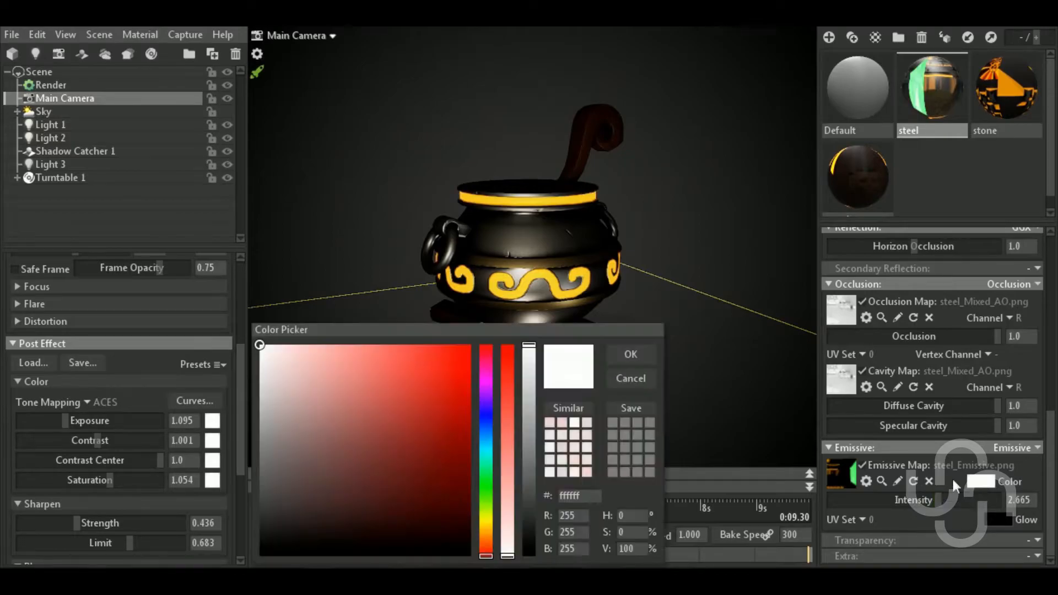
{"action": "left_click", "coordinate": [482, 532]}
{"action": "left_click", "coordinate": [484, 547]}
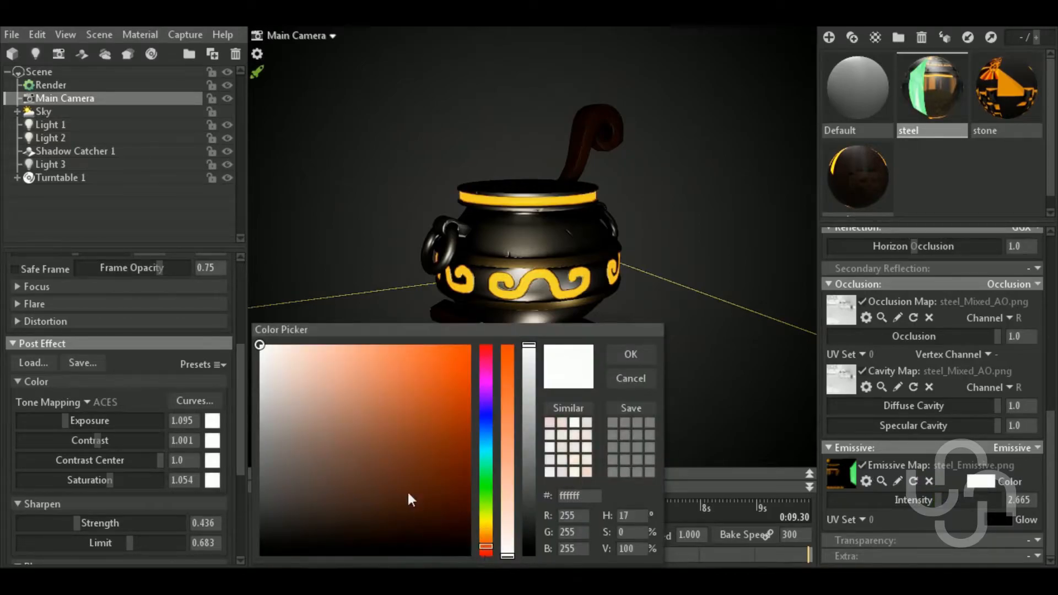
{"action": "mouse_move", "coordinate": [412, 420]}
{"action": "left_mouse_down"}
{"action": "mouse_move", "coordinate": [477, 335]}
{"action": "mouse_move", "coordinate": [337, 343]}
{"action": "left_mouse_up"}
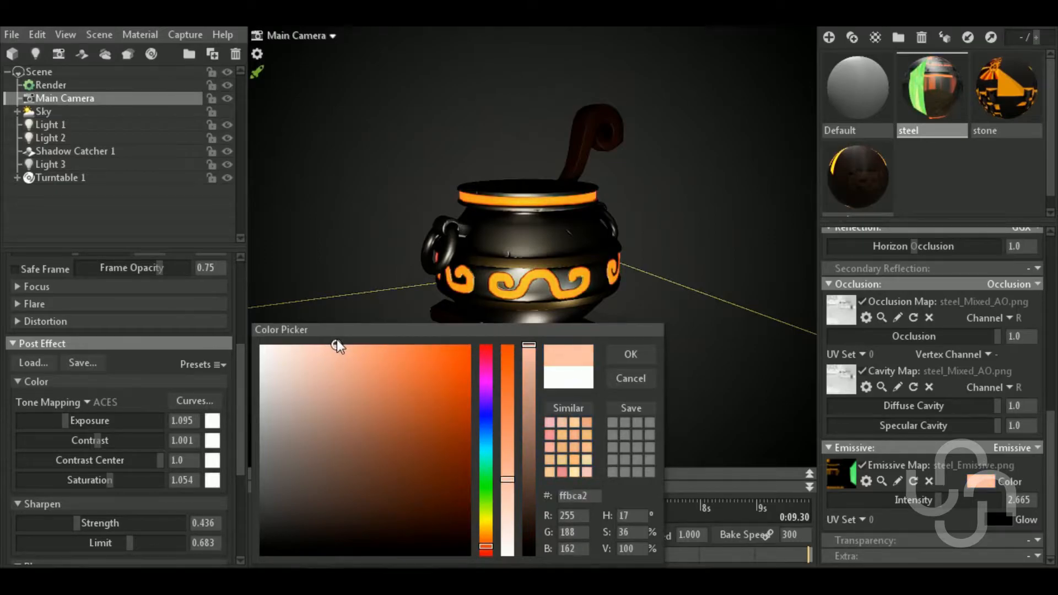
{"action": "left_click", "coordinate": [633, 353]}
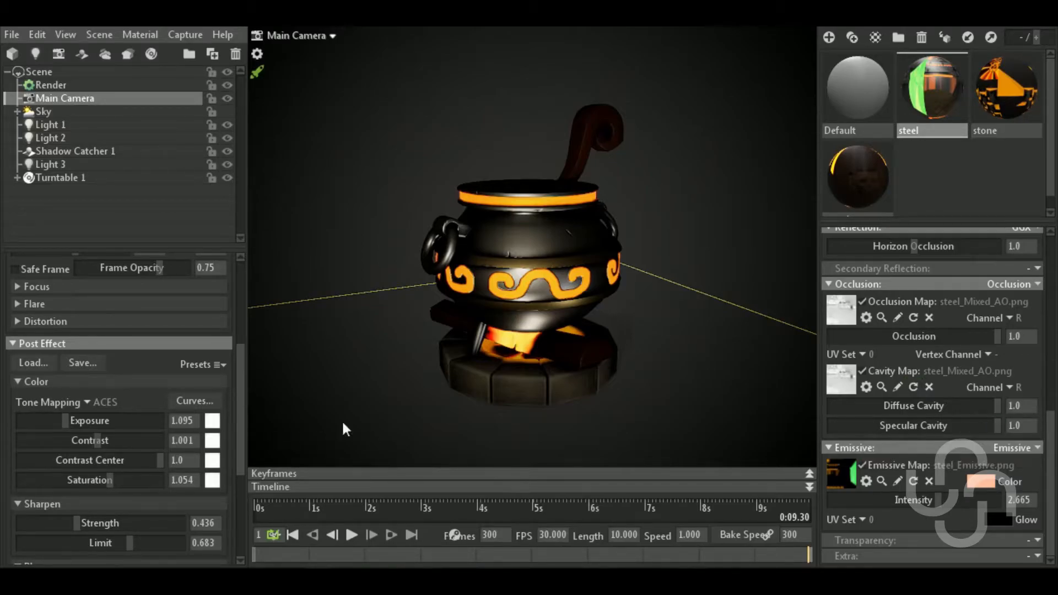
Give the stone material a saturated orange emissive color and an emissive intensity of about 3.258.
{"action": "left_click", "coordinate": [1013, 112]}
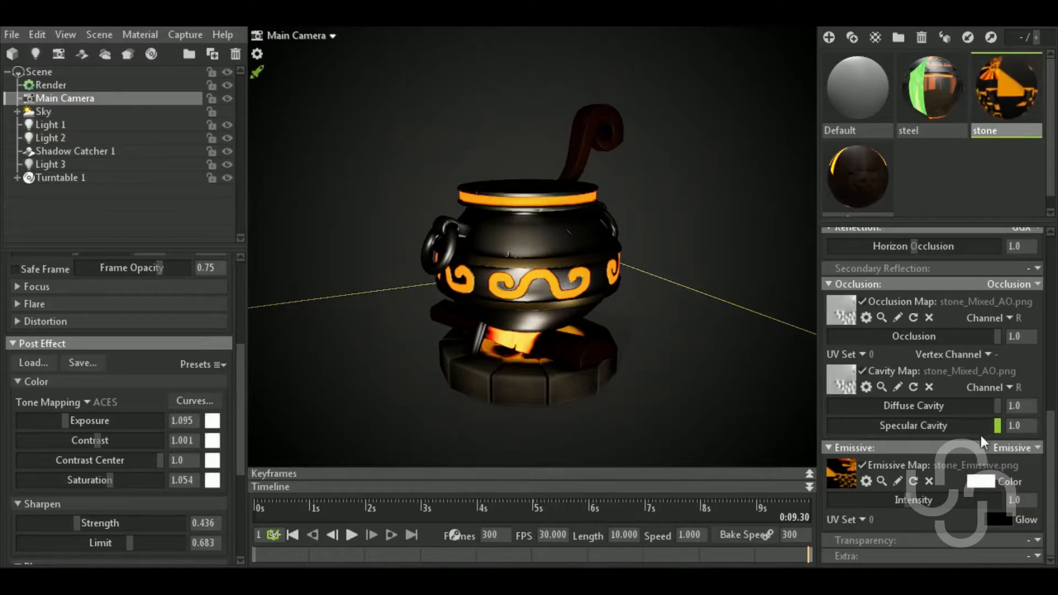
{"action": "mouse_move", "coordinate": [944, 499]}
{"action": "left_mouse_down"}
{"action": "mouse_move", "coordinate": [964, 502]}
{"action": "mouse_move", "coordinate": [941, 500]}
{"action": "left_mouse_up"}
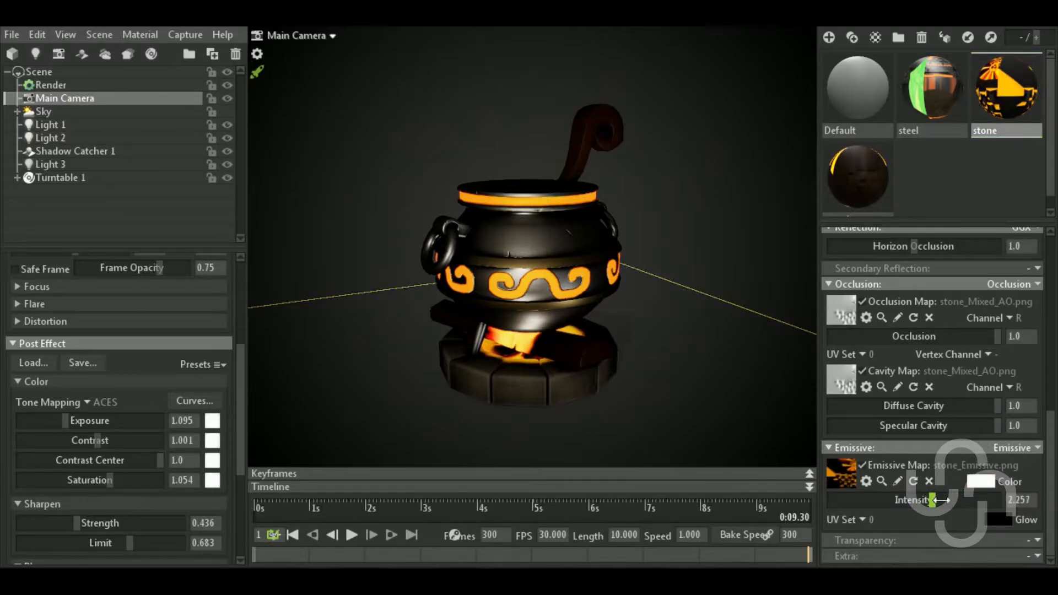
{"action": "left_click", "coordinate": [981, 482]}
{"action": "left_click", "coordinate": [488, 537]}
{"action": "left_click_drag", "start_coordinate": [441, 412], "coordinate": [497, 326]}
{"action": "left_click", "coordinate": [630, 354]}
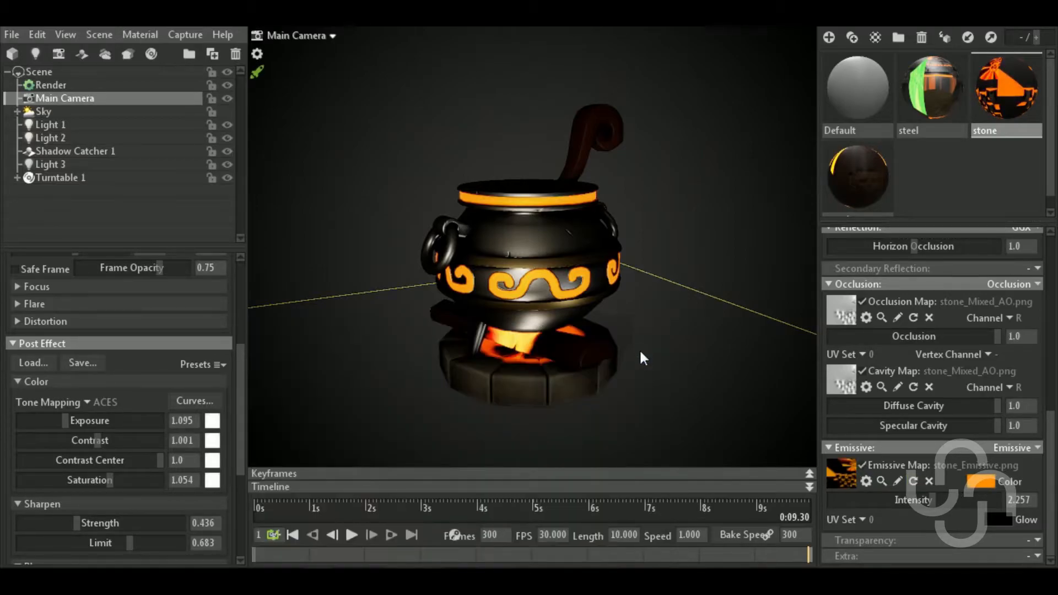
{"action": "left_click_drag", "start_coordinate": [932, 502], "coordinate": [955, 496]}
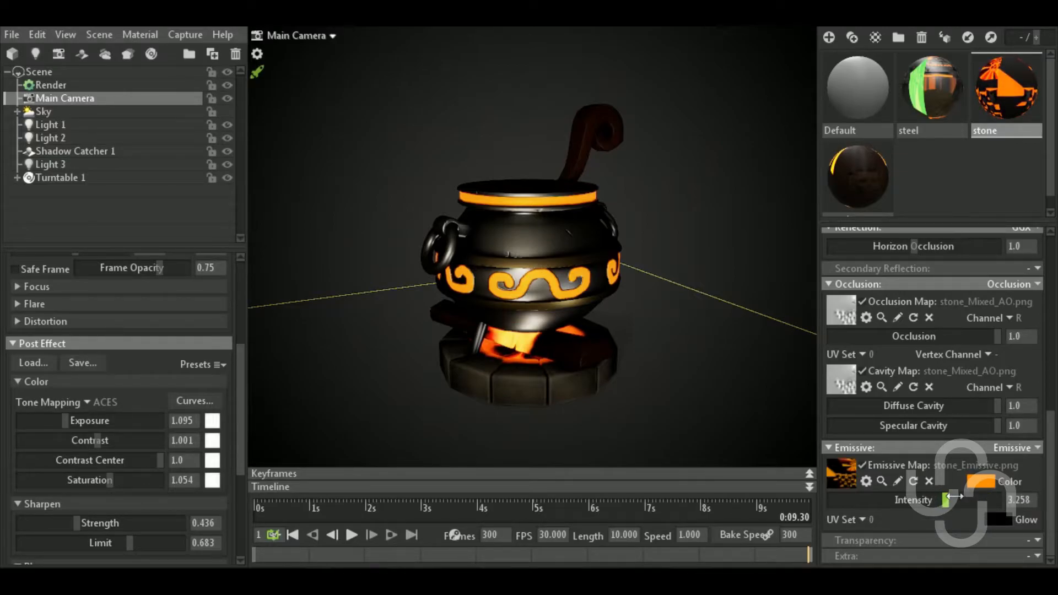
Lower the wood material's emissive intensity to about 3.188.
{"action": "left_click", "coordinate": [855, 188]}
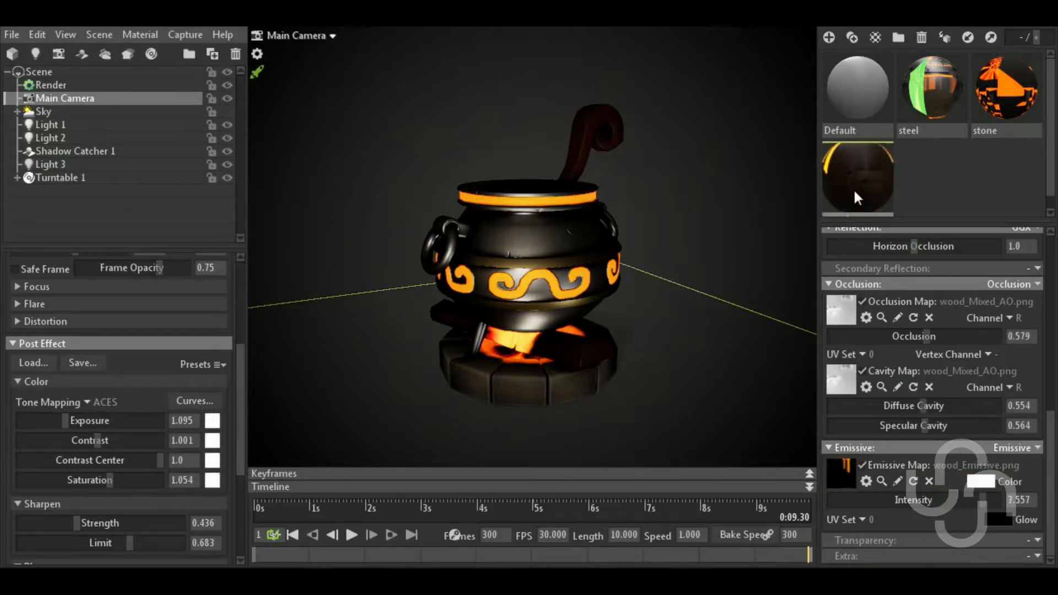
{"action": "left_click_drag", "start_coordinate": [983, 499], "coordinate": [952, 497]}
{"action": "scroll", "coordinate": [524, 365], "scroll_direction": "up", "scroll_amount": 2}
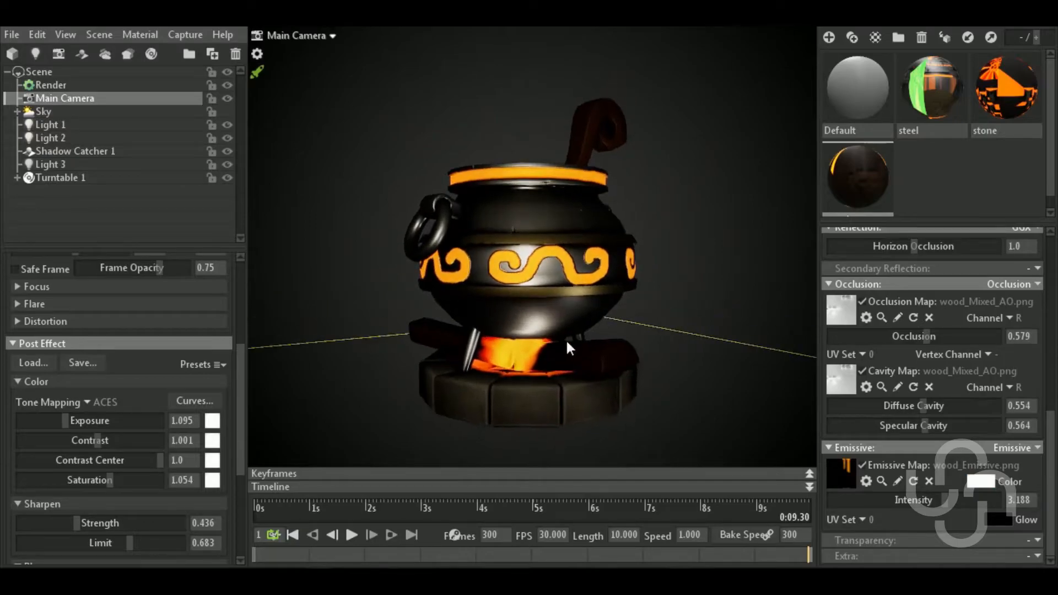
Try the saturated orange ff6000 as the wood material's emissive color.
{"action": "left_click", "coordinate": [982, 481]}
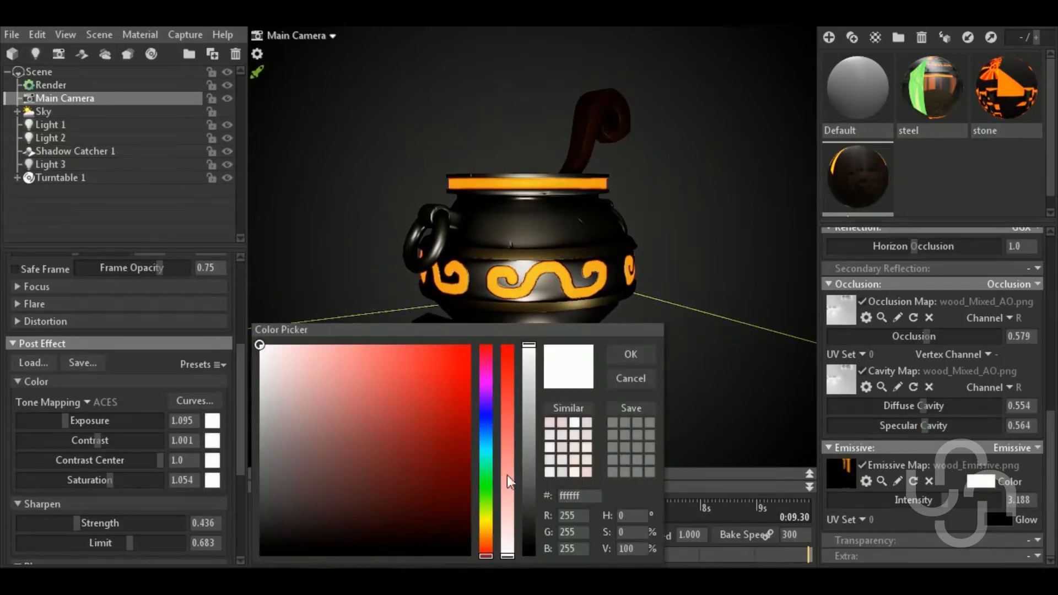
{"action": "left_click", "coordinate": [487, 545]}
{"action": "left_click", "coordinate": [471, 352]}
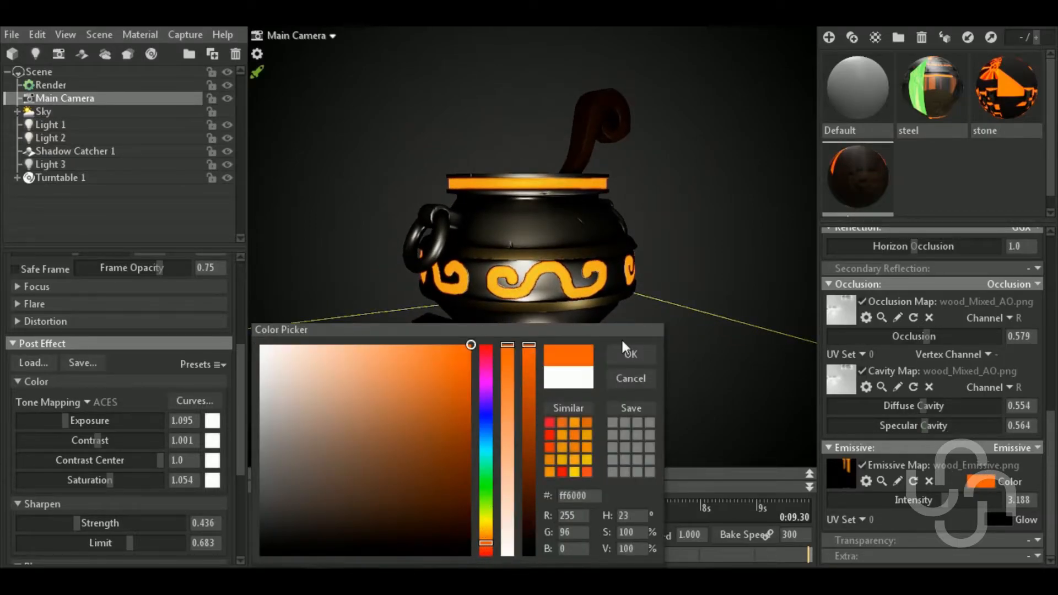
{"action": "left_click", "coordinate": [631, 354]}
Set the wood material's emissive intensity to about 3.051 and its emissive color to a very pale orange.
{"action": "mouse_move", "coordinate": [941, 498]}
{"action": "left_mouse_down"}
{"action": "mouse_move", "coordinate": [912, 499]}
{"action": "mouse_move", "coordinate": [951, 500]}
{"action": "left_mouse_up"}
{"action": "left_click", "coordinate": [981, 482]}
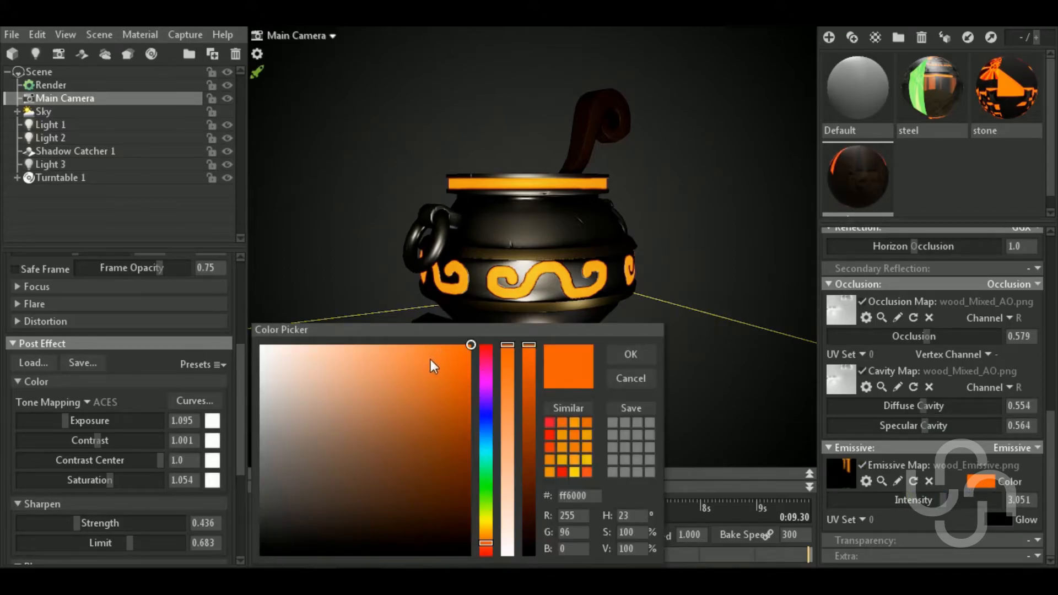
{"action": "left_click_drag", "start_coordinate": [378, 358], "coordinate": [280, 349]}
{"action": "left_click", "coordinate": [631, 354]}
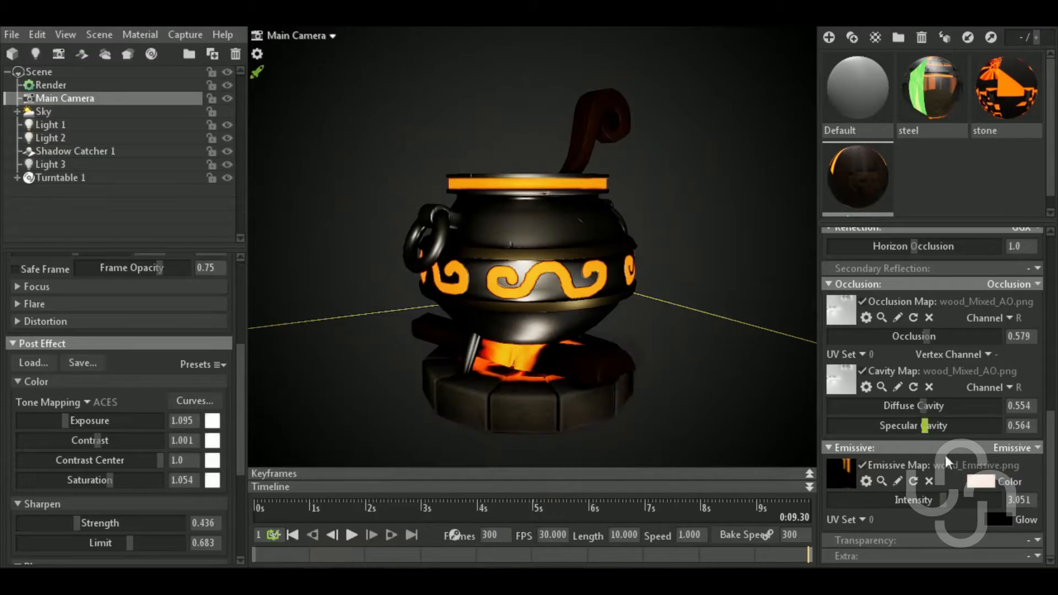
Raise the Main Camera's exposure to about 1.263 in the post effect color settings.
{"action": "left_click_drag", "start_coordinate": [679, 322], "coordinate": [667, 352]}
{"action": "scroll", "coordinate": [57, 412], "scroll_direction": "down", "scroll_amount": 3}
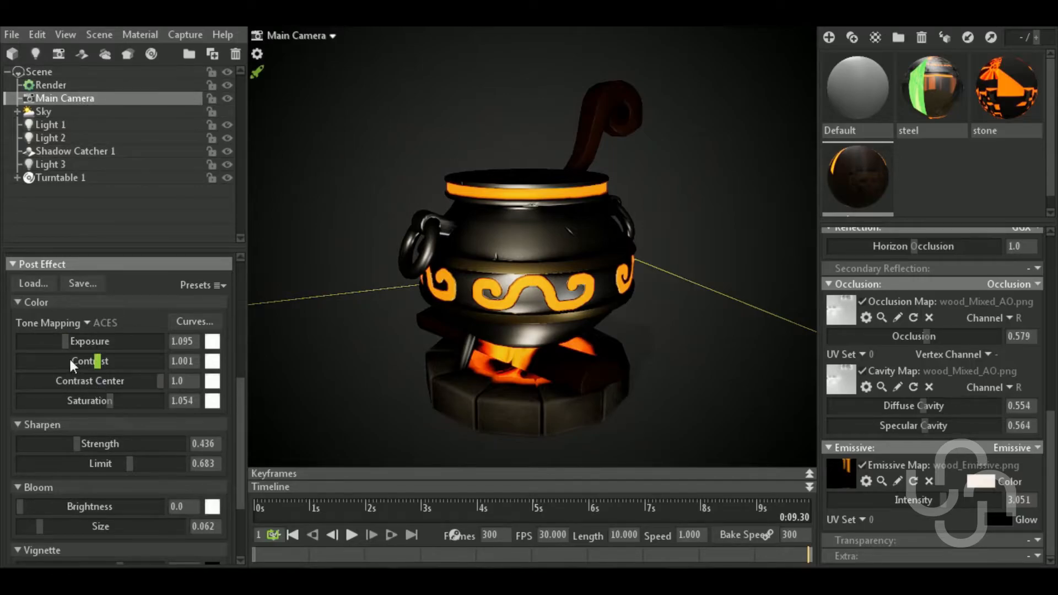
{"action": "mouse_move", "coordinate": [67, 344]}
{"action": "left_mouse_down"}
{"action": "mouse_move", "coordinate": [81, 342]}
{"action": "mouse_move", "coordinate": [68, 342]}
{"action": "left_mouse_up"}
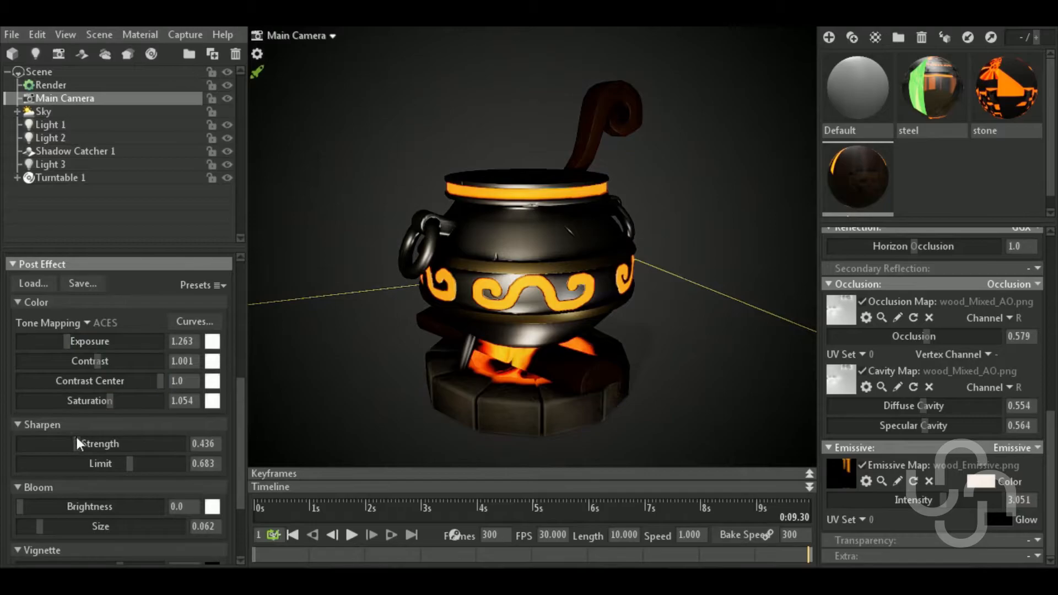
Add bloom to the Main Camera with a brightness of about 0.371 and a size of about 0.071.
{"action": "scroll", "coordinate": [85, 458], "scroll_direction": "down", "scroll_amount": 2}
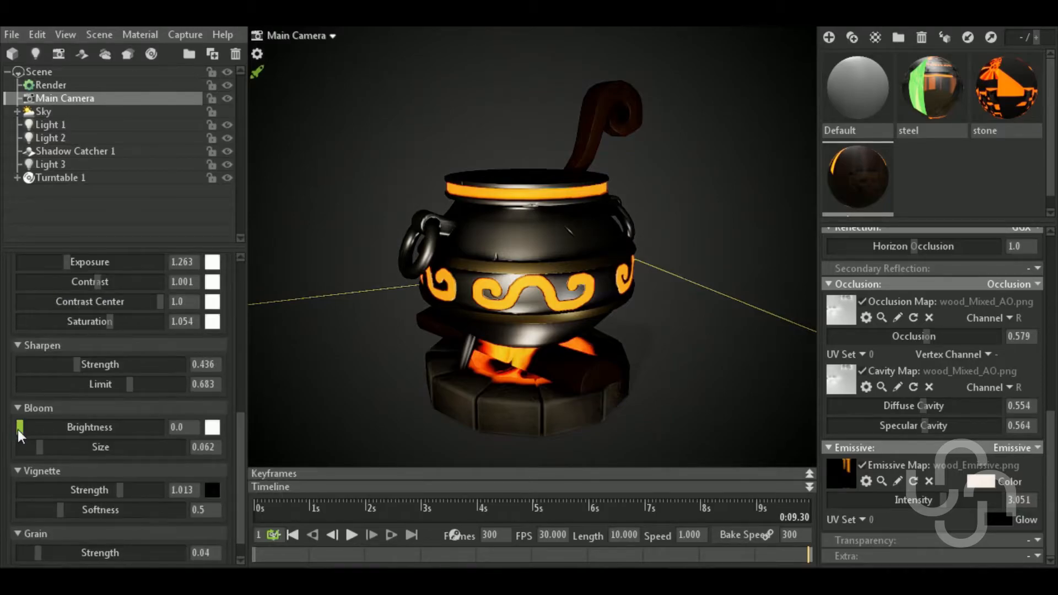
{"action": "left_click_drag", "start_coordinate": [18, 429], "coordinate": [55, 427]}
{"action": "left_click_drag", "start_coordinate": [57, 428], "coordinate": [91, 416]}
{"action": "left_click_drag", "start_coordinate": [39, 447], "coordinate": [101, 429]}
{"action": "left_click_drag", "start_coordinate": [709, 266], "coordinate": [599, 229]}
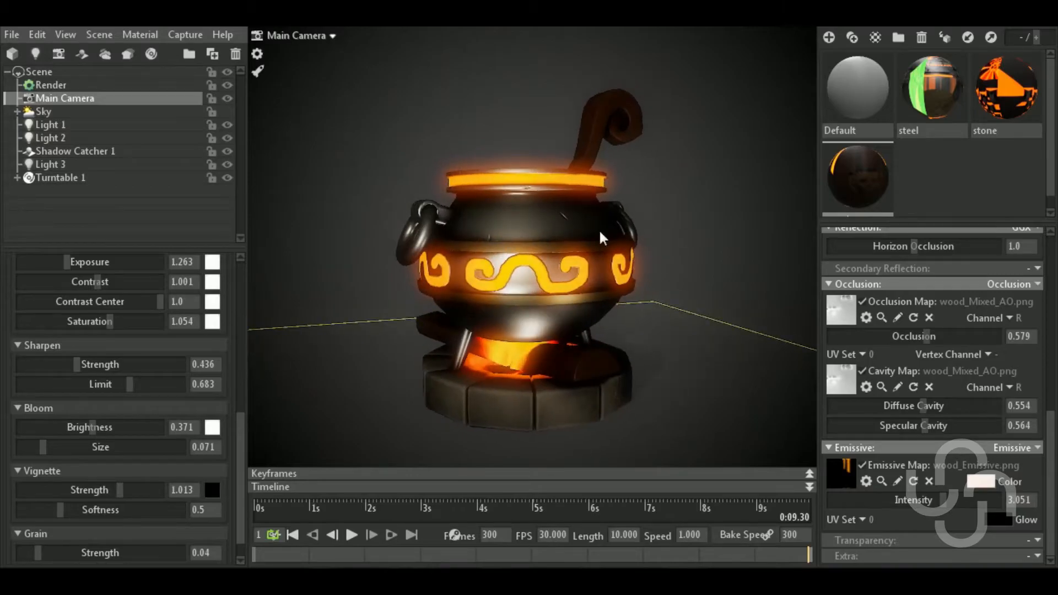
{"action": "left_click", "coordinate": [108, 112]}
{"action": "left_click", "coordinate": [182, 508]}
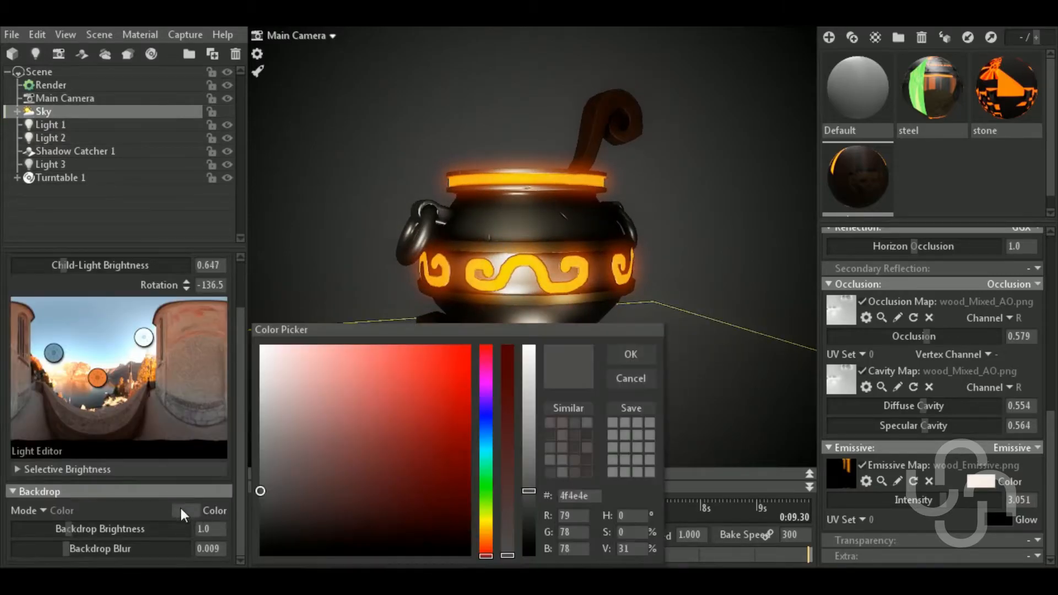
{"action": "mouse_move", "coordinate": [262, 475]}
{"action": "left_mouse_down"}
{"action": "mouse_move", "coordinate": [256, 453]}
{"action": "mouse_move", "coordinate": [258, 520]}
{"action": "mouse_move", "coordinate": [257, 486]}
{"action": "left_mouse_up"}
{"action": "left_click", "coordinate": [638, 373]}
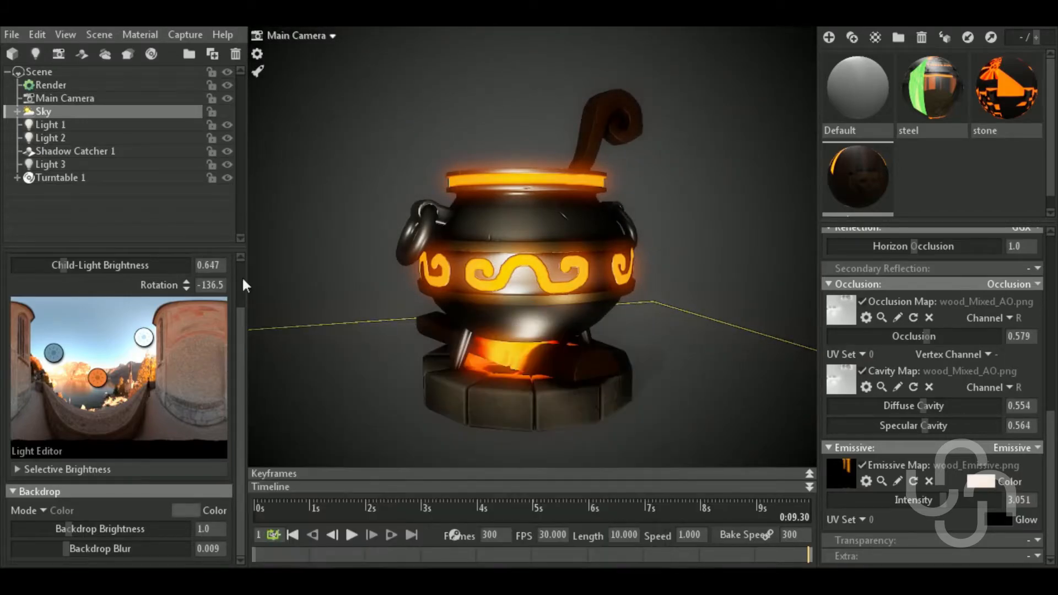
Lower Light 1's brightness to about 1.422 and tint it the pale orange fac9ac.
{"action": "left_click", "coordinate": [127, 124]}
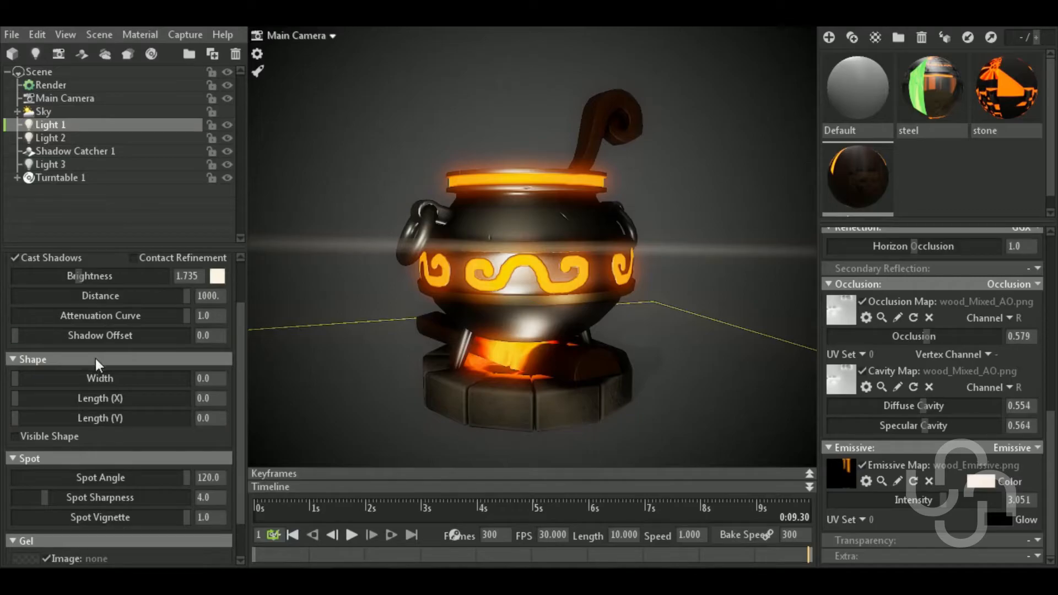
{"action": "left_click_drag", "start_coordinate": [299, 371], "coordinate": [366, 418]}
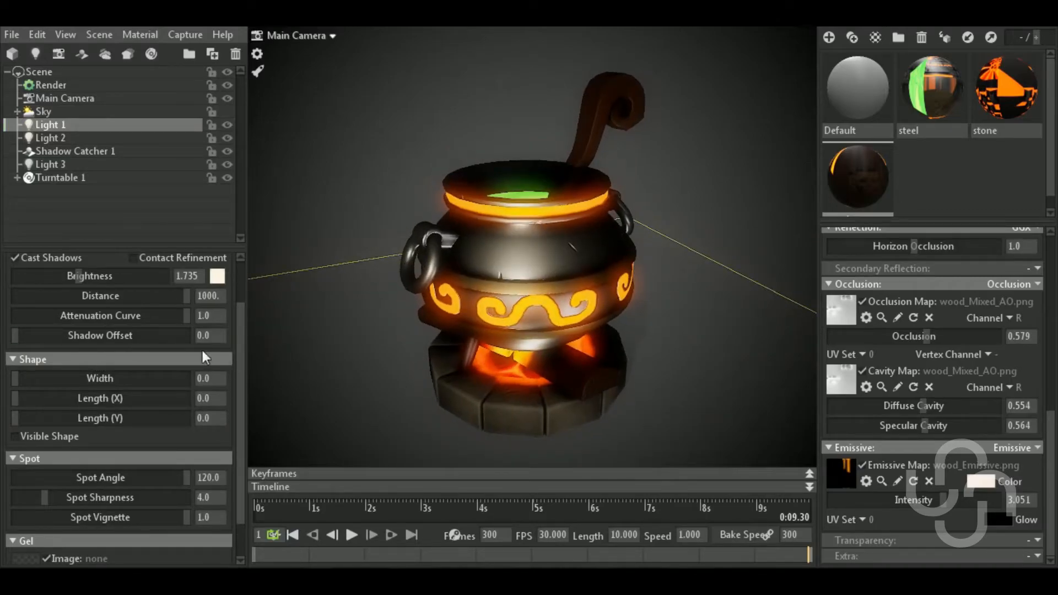
{"action": "left_click_drag", "start_coordinate": [77, 277], "coordinate": [85, 279]}
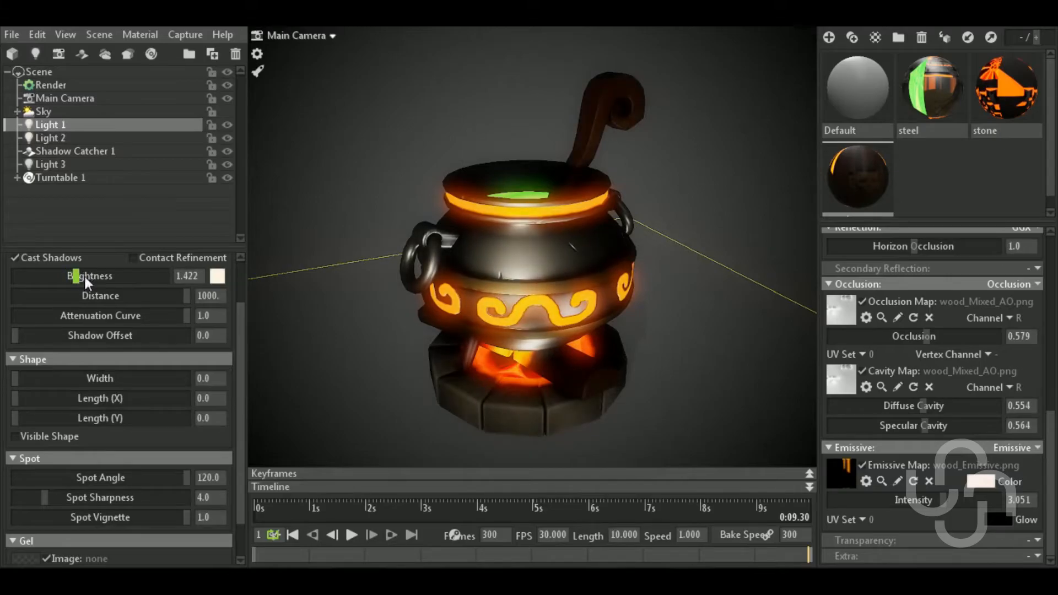
{"action": "left_click", "coordinate": [218, 276]}
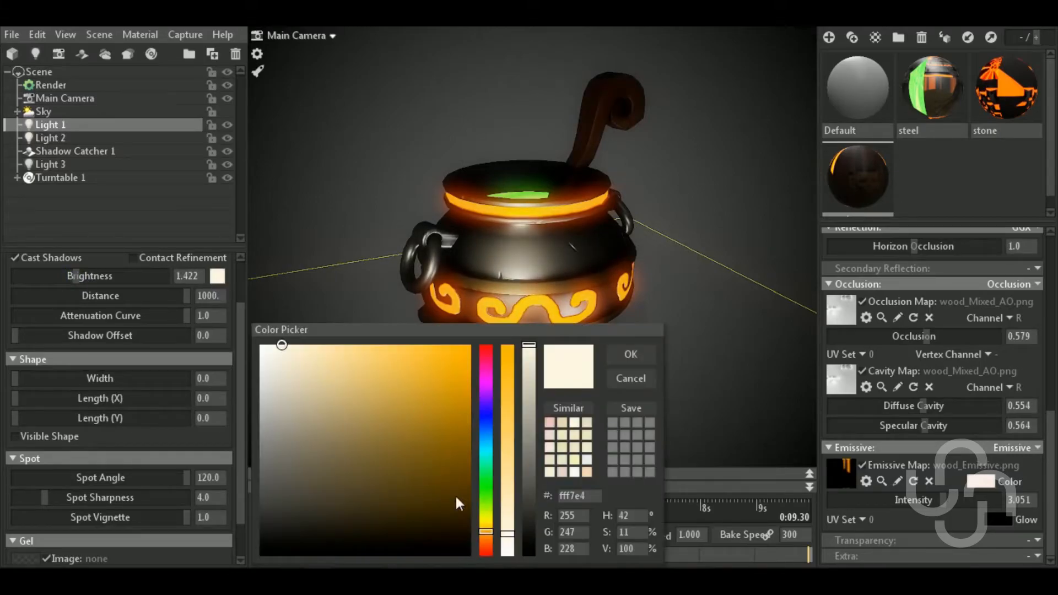
{"action": "left_click", "coordinate": [489, 541]}
{"action": "left_click", "coordinate": [326, 349]}
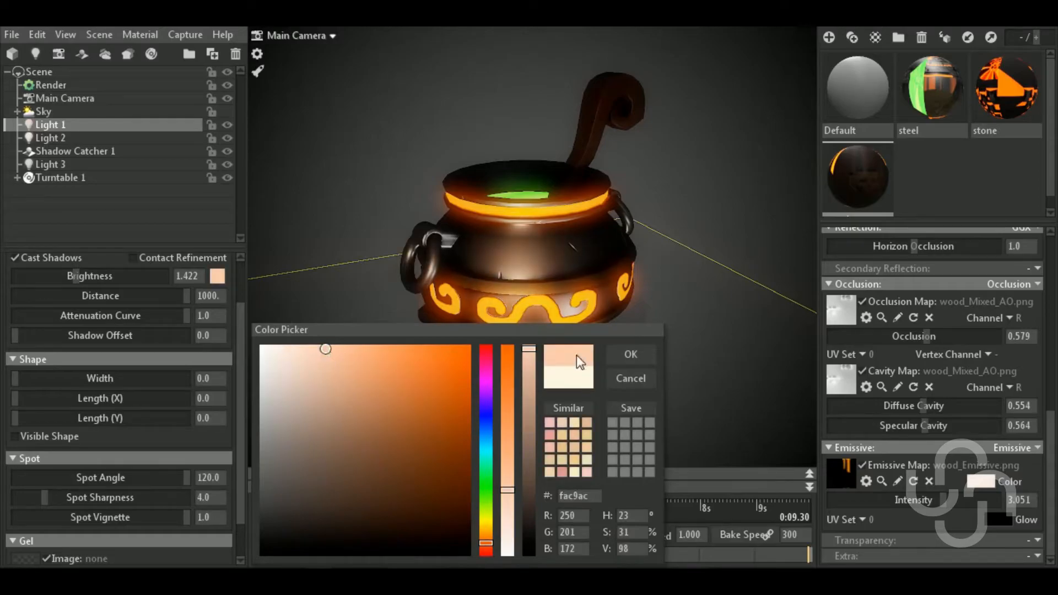
{"action": "left_click", "coordinate": [627, 357]}
Toggle Light 2's visibility off and on to compare its effect on the cauldron.
{"action": "left_click", "coordinate": [97, 138]}
{"action": "left_click", "coordinate": [228, 139]}
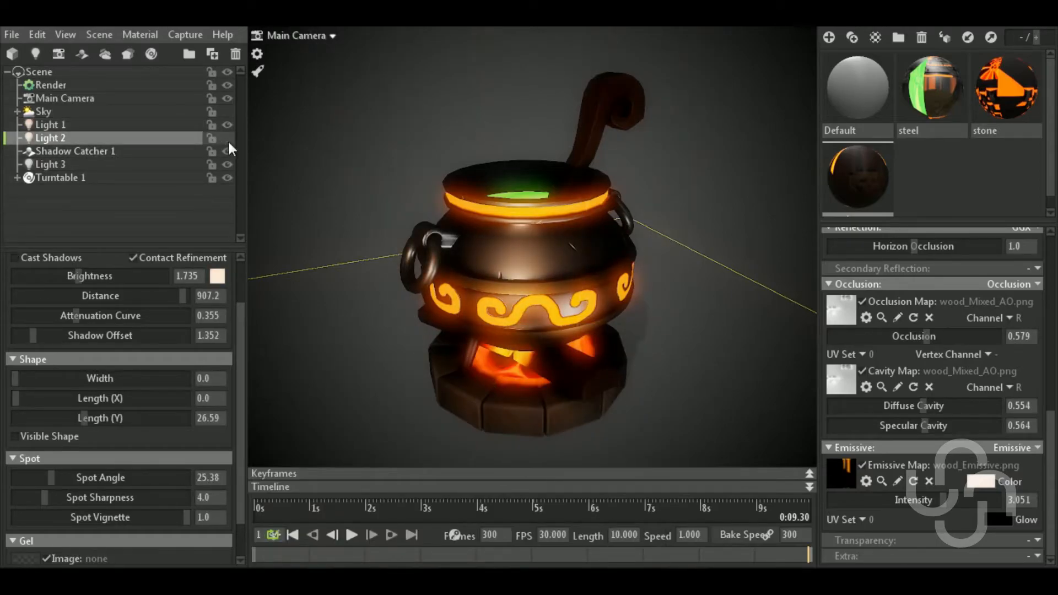
{"action": "left_click", "coordinate": [228, 142]}
{"action": "left_click", "coordinate": [228, 142]}
{"action": "left_click", "coordinate": [228, 142]}
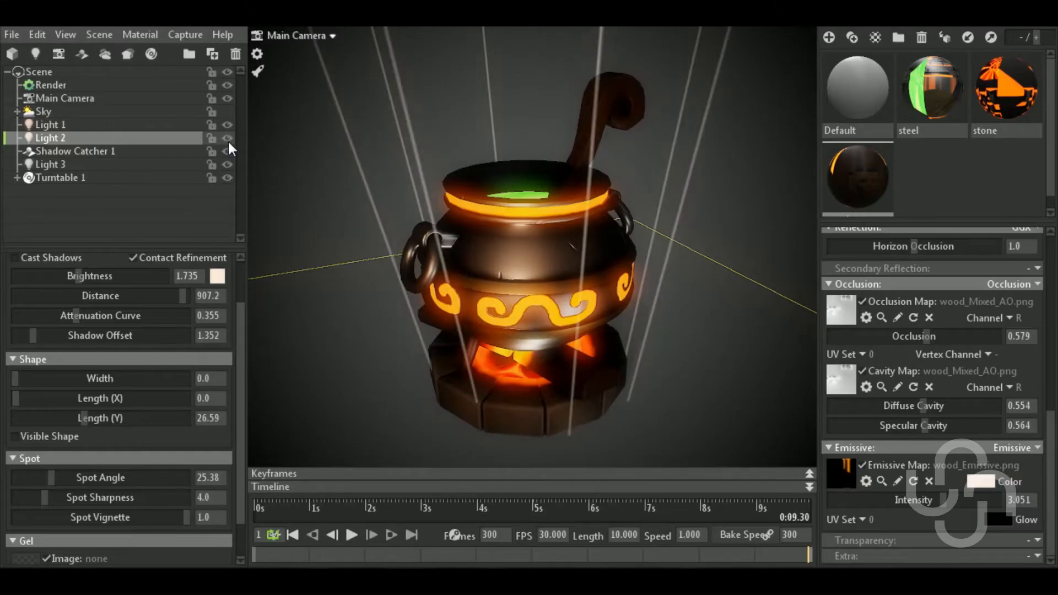
Tint Light 2 with the pale orange fac5a9.
{"action": "left_click", "coordinate": [217, 276]}
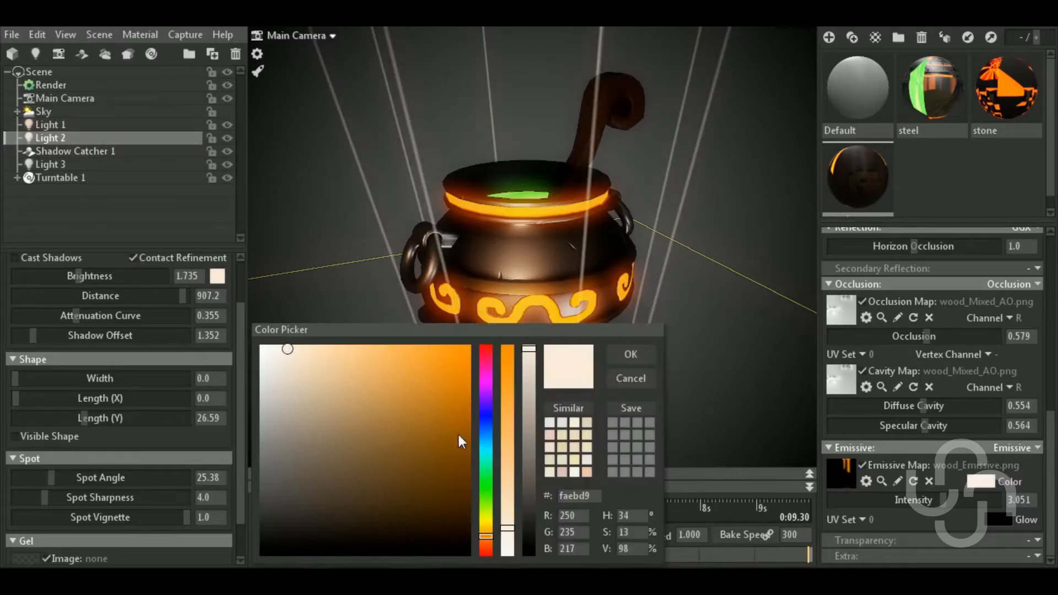
{"action": "left_click", "coordinate": [486, 544]}
{"action": "left_click", "coordinate": [330, 354]}
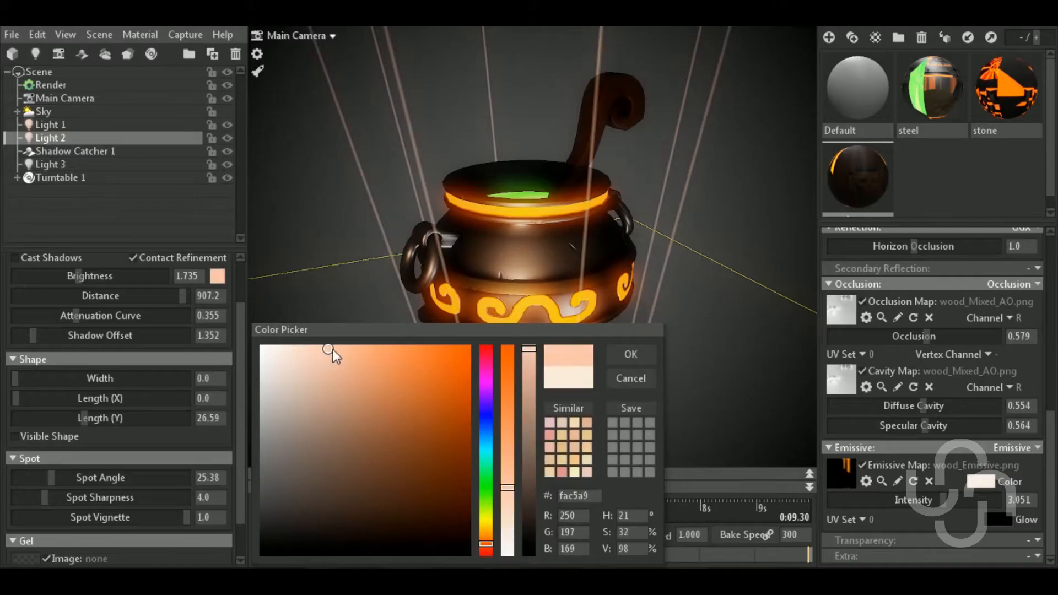
{"action": "left_click", "coordinate": [631, 354]}
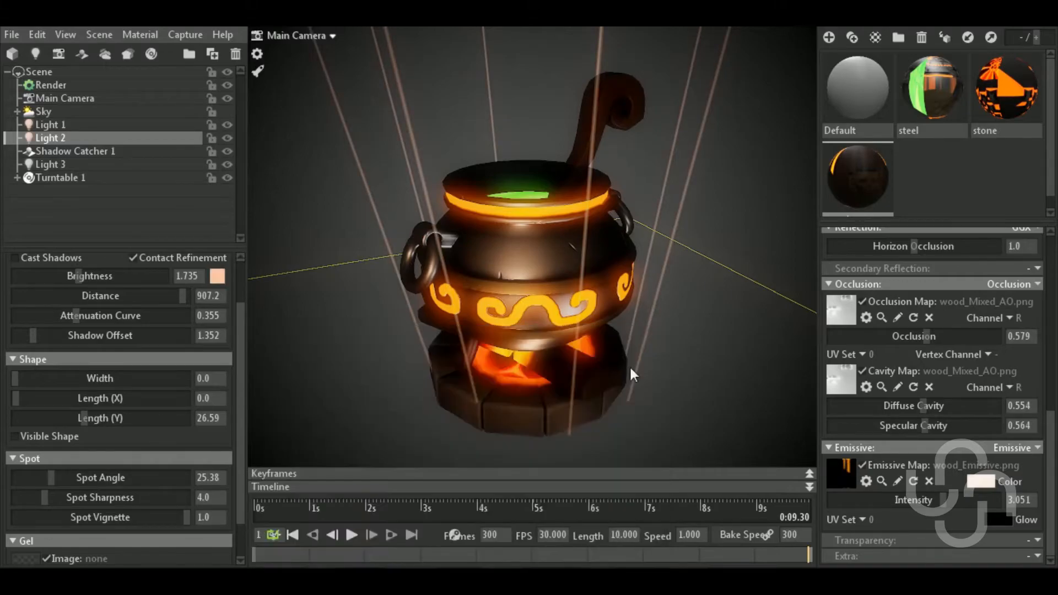
Tint Light 3 with the pale orange fabca0 and check the cauldron from a lower angle.
{"action": "left_click", "coordinate": [79, 166]}
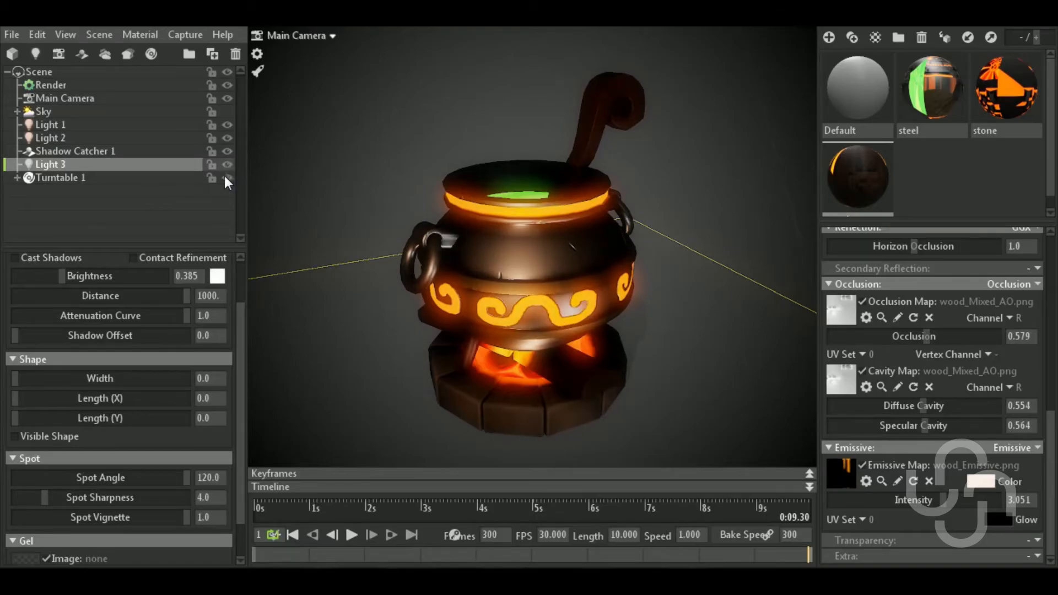
{"action": "left_click", "coordinate": [217, 276]}
{"action": "left_click", "coordinate": [481, 546]}
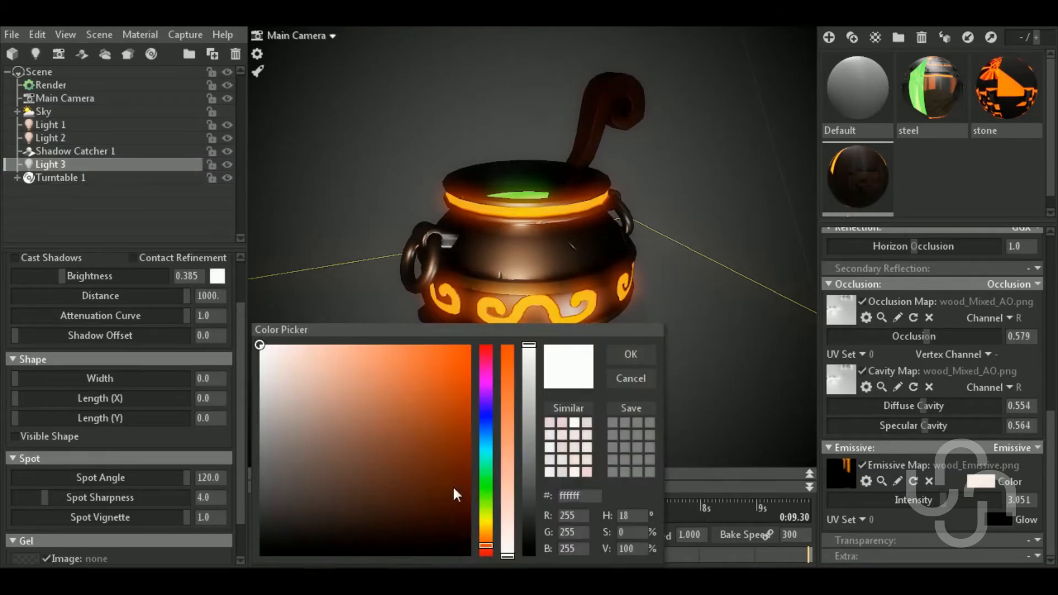
{"action": "left_click", "coordinate": [335, 357]}
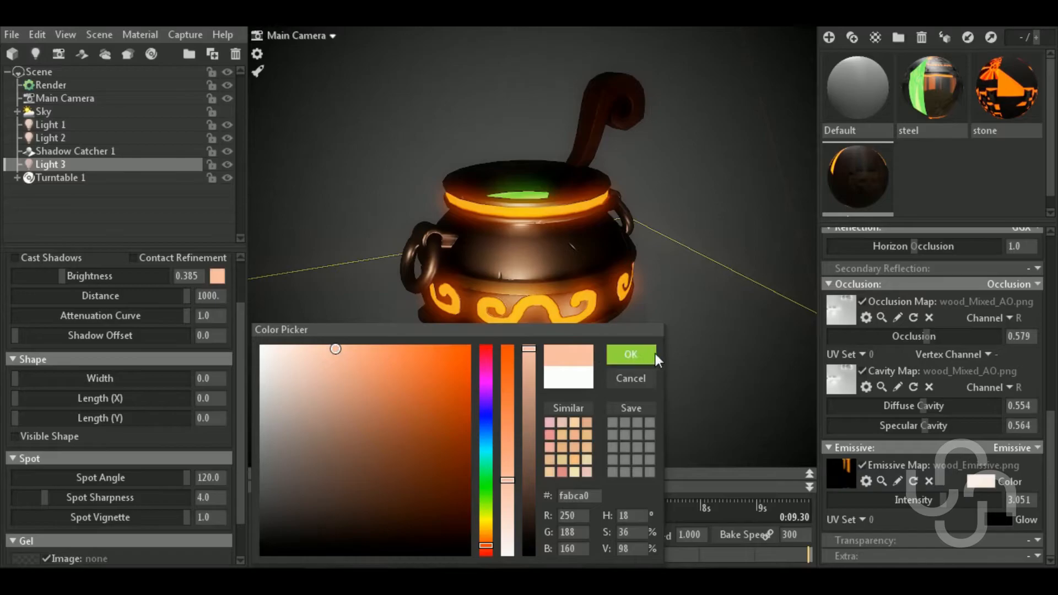
{"action": "left_click", "coordinate": [631, 355]}
{"action": "mouse_move", "coordinate": [681, 411]}
{"action": "left_mouse_down"}
{"action": "mouse_move", "coordinate": [696, 363]}
{"action": "mouse_move", "coordinate": [577, 356]}
{"action": "mouse_move", "coordinate": [669, 359]}
{"action": "mouse_move", "coordinate": [695, 381]}
{"action": "mouse_move", "coordinate": [686, 406]}
{"action": "left_mouse_up"}
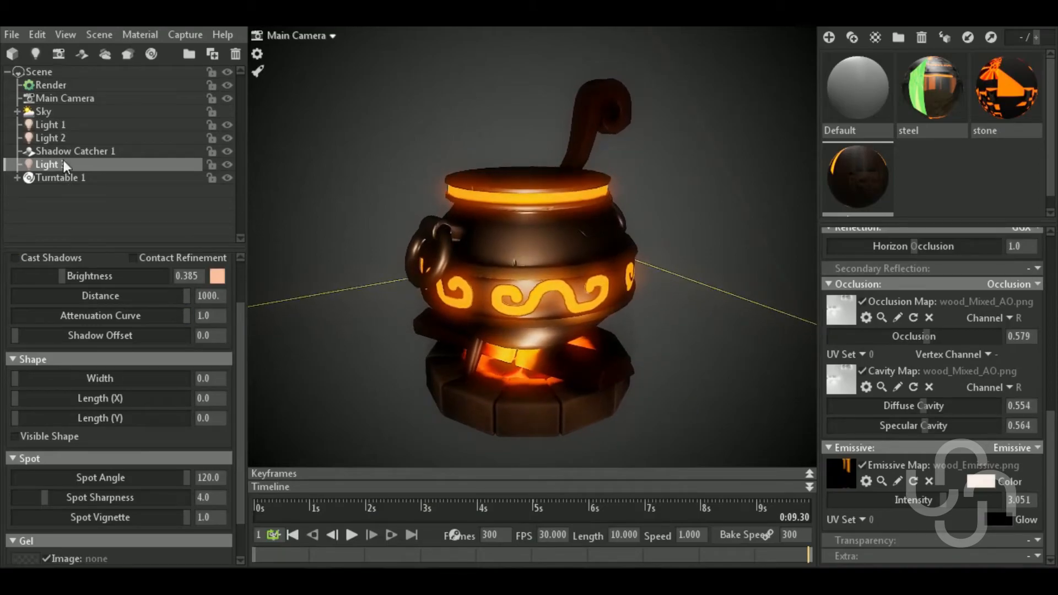
Set the Sky's brightness to about 0.024 and its child-light brightness to about 13.46.
{"action": "left_click", "coordinate": [67, 114]}
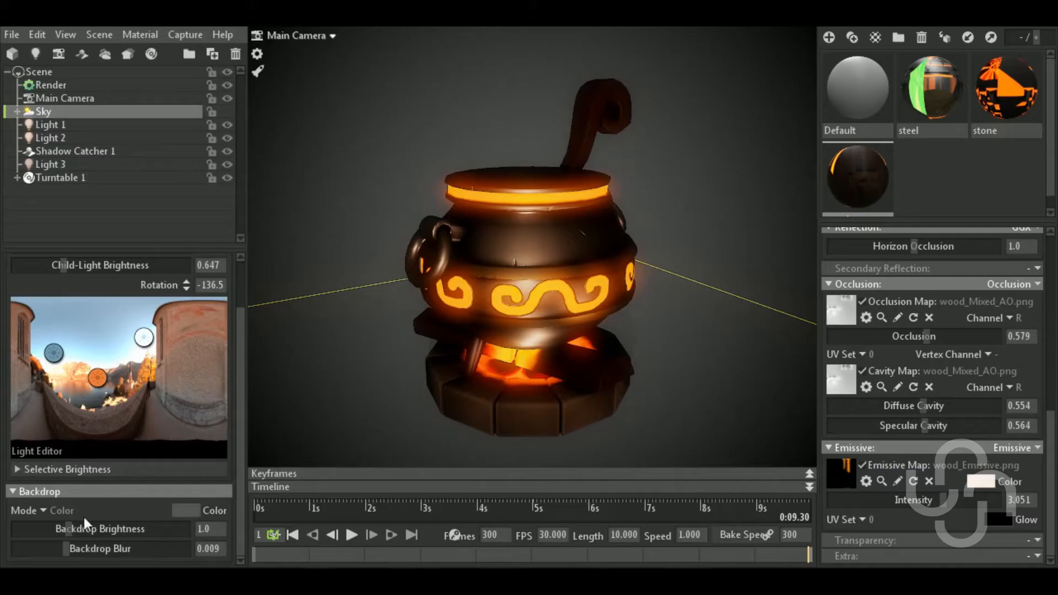
{"action": "left_click", "coordinate": [227, 111]}
{"action": "left_click", "coordinate": [18, 113]}
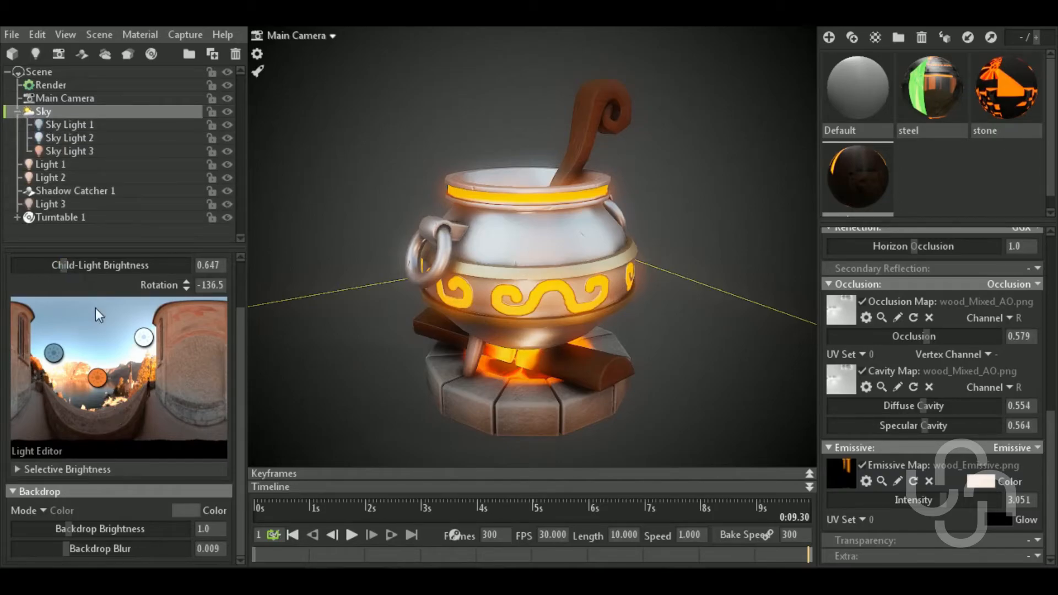
{"action": "scroll", "coordinate": [94, 309], "scroll_direction": "up", "scroll_amount": 2}
{"action": "left_click_drag", "start_coordinate": [72, 302], "coordinate": [128, 324]}
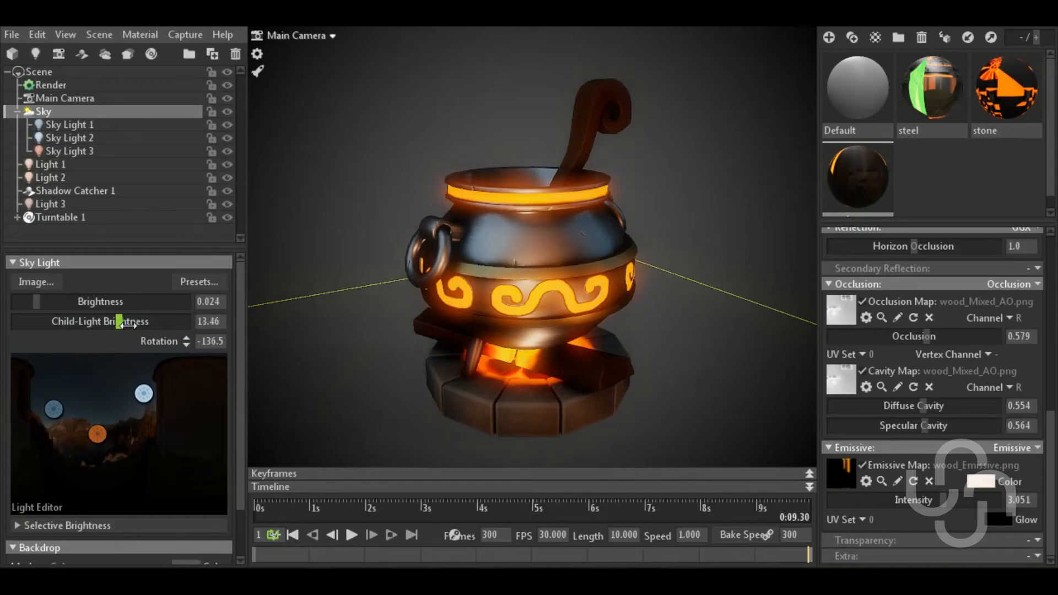
{"action": "left_click_drag", "start_coordinate": [686, 340], "coordinate": [686, 347]}
{"action": "mouse_move", "coordinate": [692, 342]}
{"action": "left_mouse_down"}
{"action": "mouse_move", "coordinate": [716, 332]}
{"action": "mouse_move", "coordinate": [705, 355]}
{"action": "mouse_move", "coordinate": [695, 352]}
{"action": "mouse_move", "coordinate": [705, 320]}
{"action": "mouse_move", "coordinate": [707, 334]}
{"action": "left_mouse_up"}
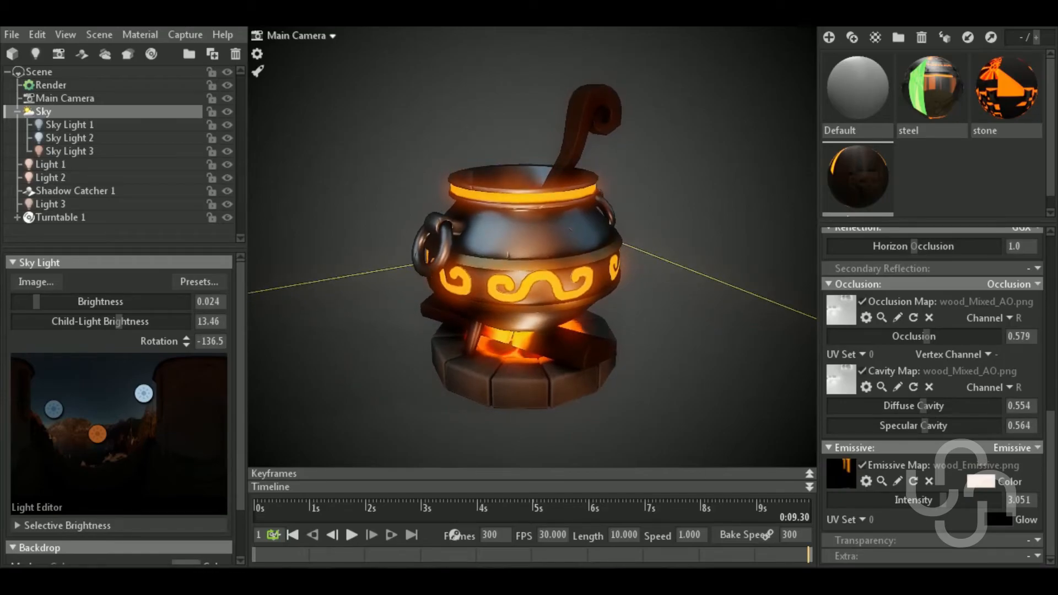
{"action": "left_click", "coordinate": [17, 113]}
Raise the Main Camera's bloom brightness to about 0.544 and its bloom size to about 0.091.
{"action": "left_click", "coordinate": [65, 99]}
{"action": "scroll", "coordinate": [154, 419], "scroll_direction": "down", "scroll_amount": 4}
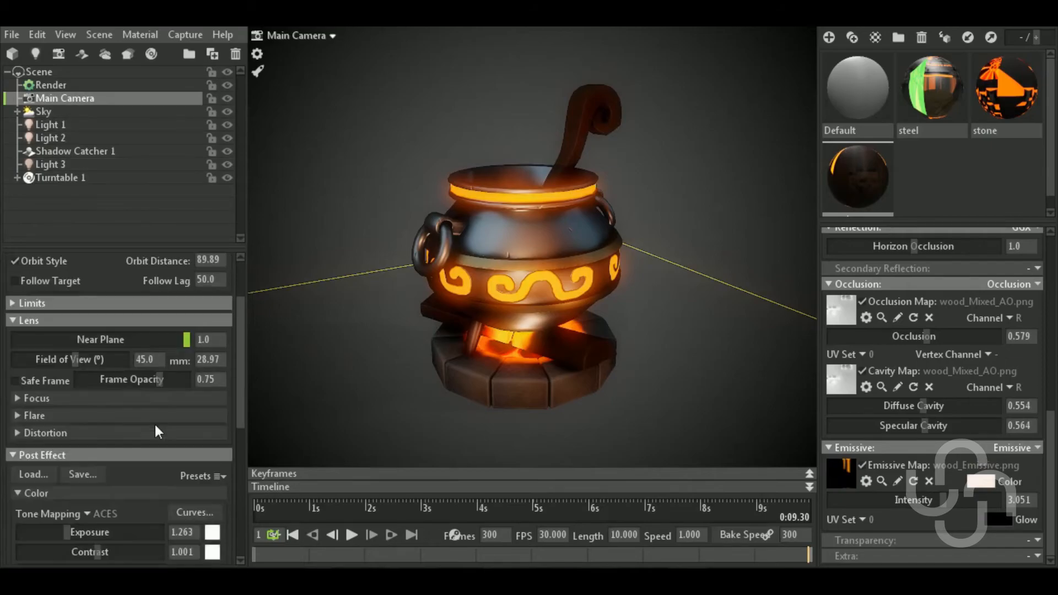
{"action": "scroll", "coordinate": [152, 430], "scroll_direction": "down", "scroll_amount": 5}
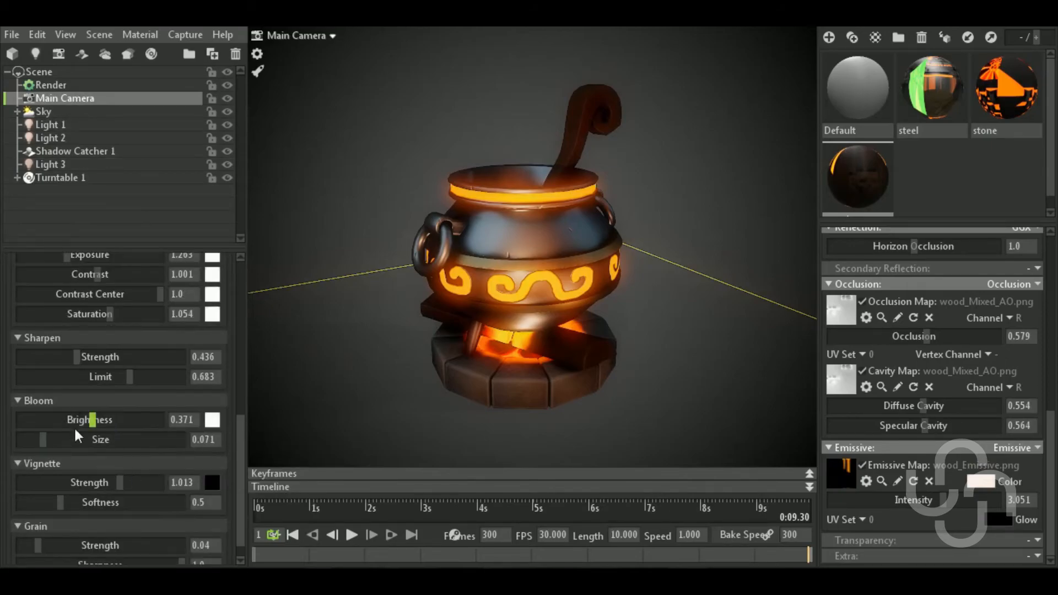
{"action": "left_click_drag", "start_coordinate": [92, 424], "coordinate": [106, 419]}
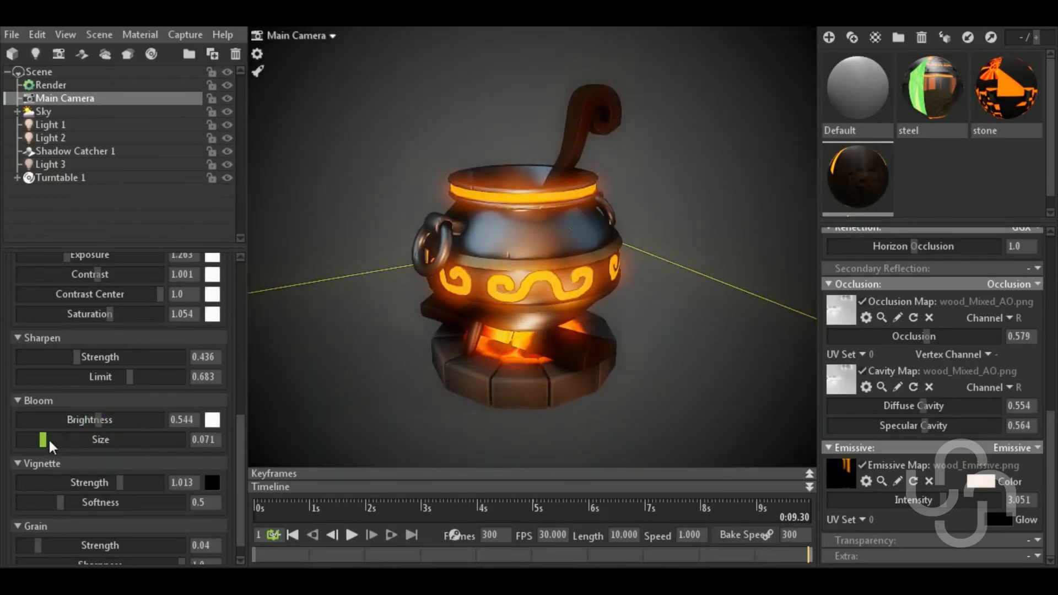
{"action": "mouse_move", "coordinate": [50, 439]}
{"action": "left_mouse_down"}
{"action": "mouse_move", "coordinate": [62, 441]}
{"action": "mouse_move", "coordinate": [49, 441]}
{"action": "left_mouse_up"}
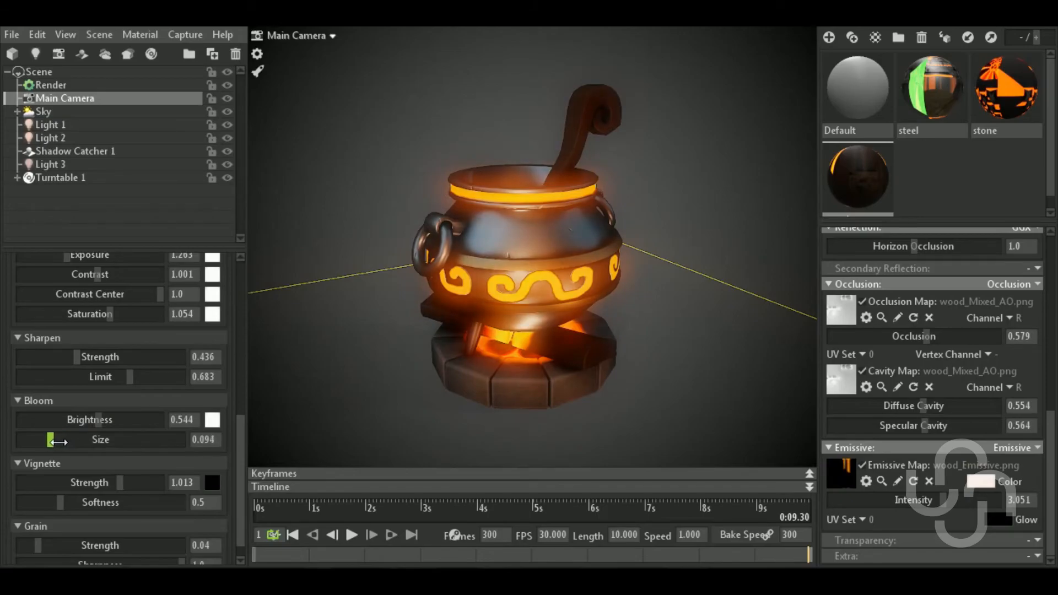
Try the saturated orange ff4e00 as the Main Camera's bloom color.
{"action": "left_click", "coordinate": [213, 419]}
{"action": "left_click_drag", "start_coordinate": [406, 365], "coordinate": [472, 345]}
{"action": "mouse_move", "coordinate": [456, 389]}
{"action": "left_mouse_down"}
{"action": "mouse_move", "coordinate": [426, 450]}
{"action": "mouse_move", "coordinate": [413, 372]}
{"action": "mouse_move", "coordinate": [474, 337]}
{"action": "mouse_move", "coordinate": [484, 343]}
{"action": "left_mouse_up"}
{"action": "mouse_move", "coordinate": [491, 551]}
{"action": "left_mouse_down"}
{"action": "mouse_move", "coordinate": [497, 503]}
{"action": "mouse_move", "coordinate": [501, 549]}
{"action": "left_mouse_up"}
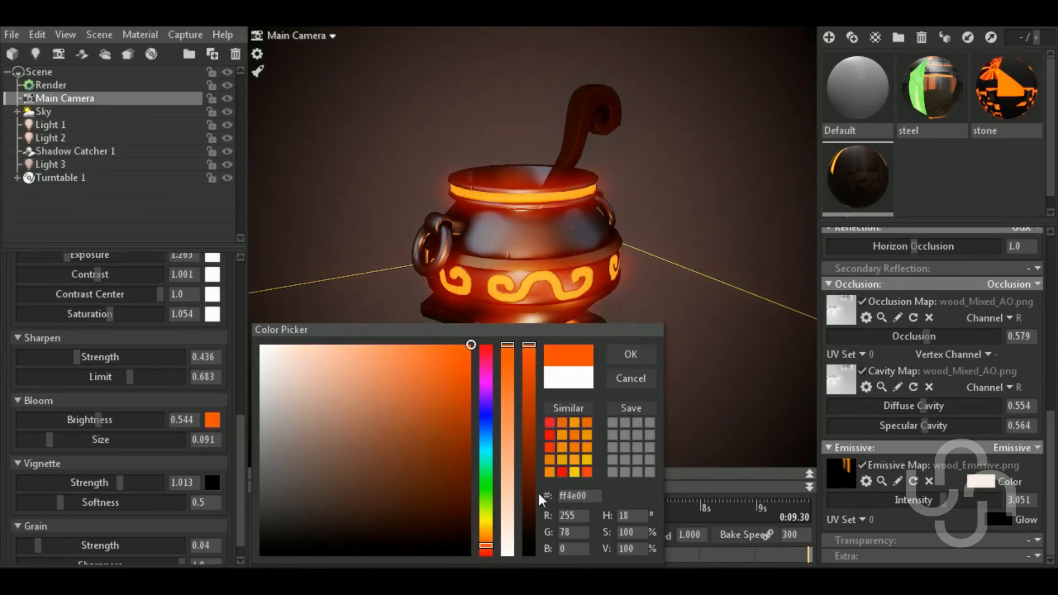
{"action": "left_click", "coordinate": [639, 355]}
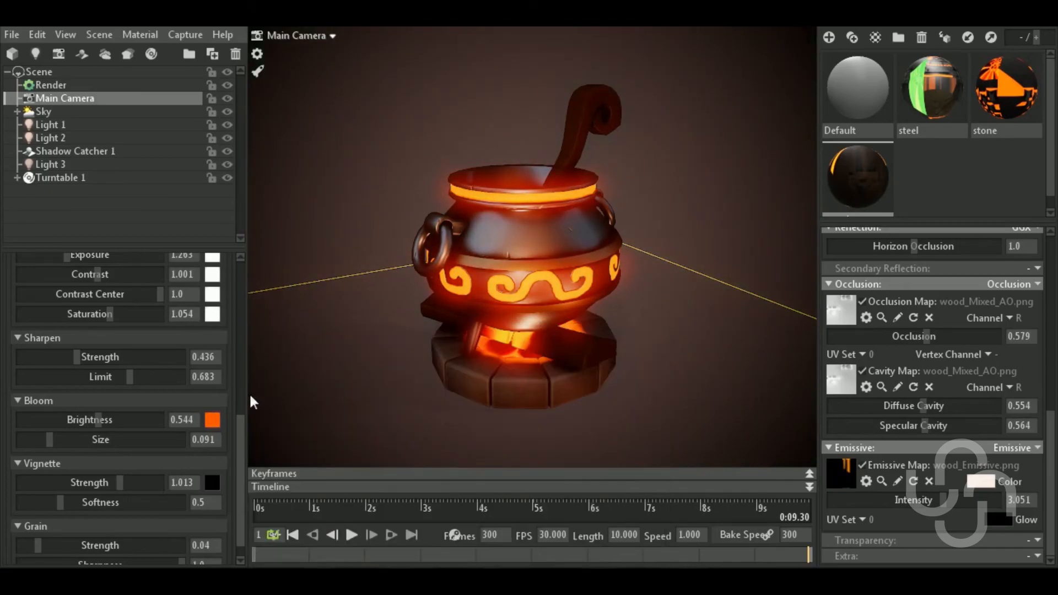
Set the Main Camera's bloom color back to white.
{"action": "left_click", "coordinate": [212, 420]}
{"action": "left_click", "coordinate": [270, 353]}
{"action": "left_click_drag", "start_coordinate": [269, 357], "coordinate": [253, 346]}
{"action": "left_click", "coordinate": [618, 355]}
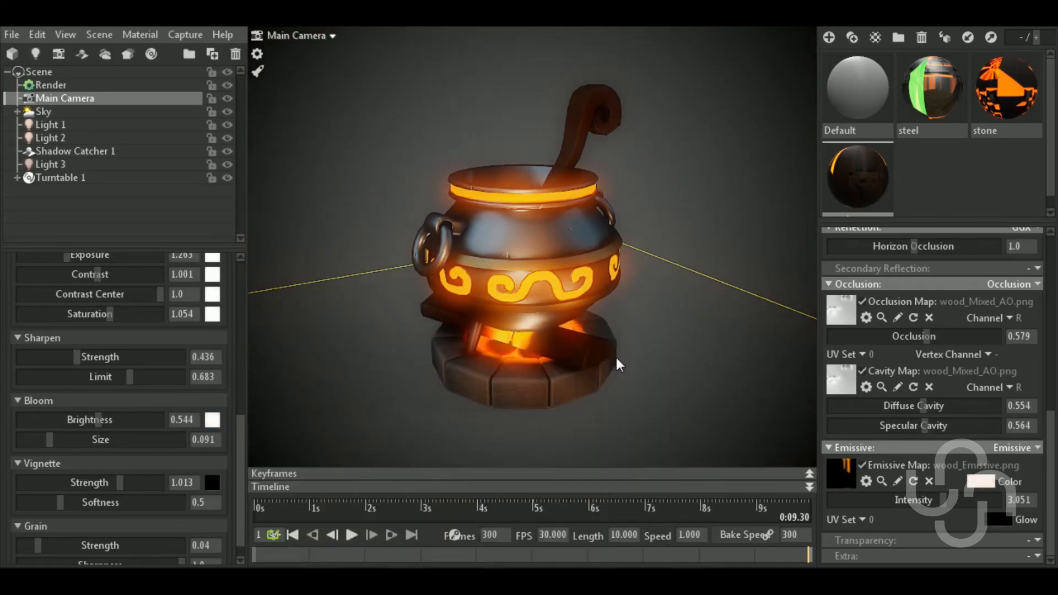